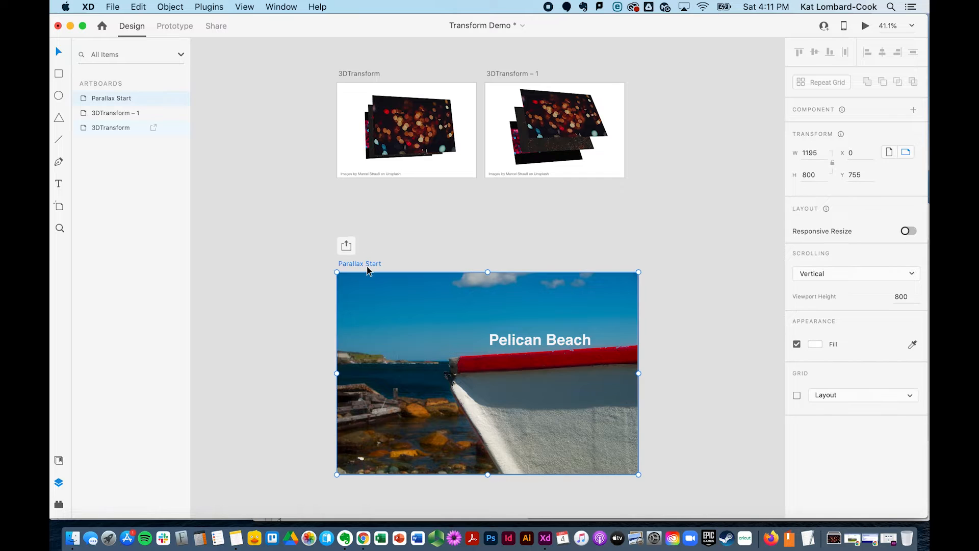
# Examine the Boat, Pelican Beach text, Sky and Beach layers that make up the Parallax Start artboard.
pyautogui.hscroll(3, 367, 266)
pyautogui.scroll(-2, 367, 266)
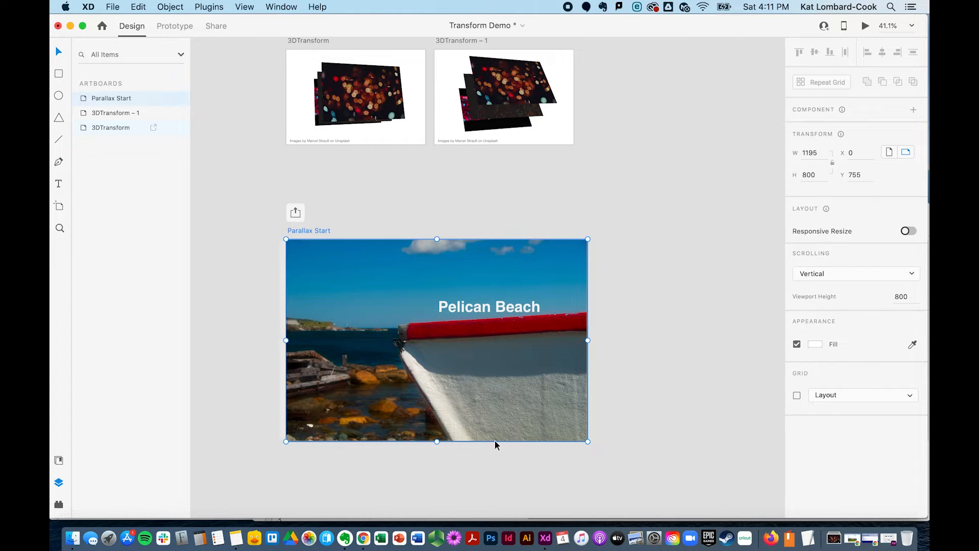
pyautogui.click(495, 407)
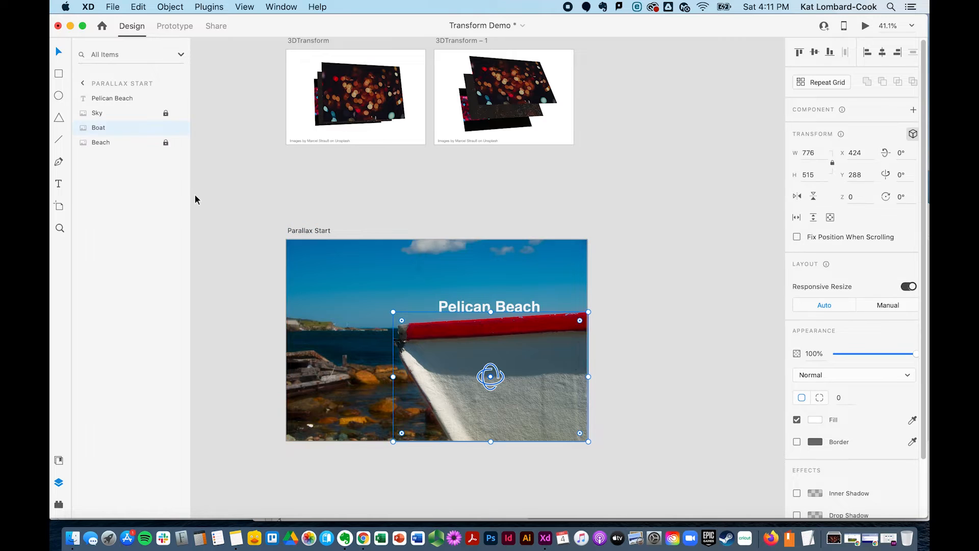
pyautogui.click(453, 306)
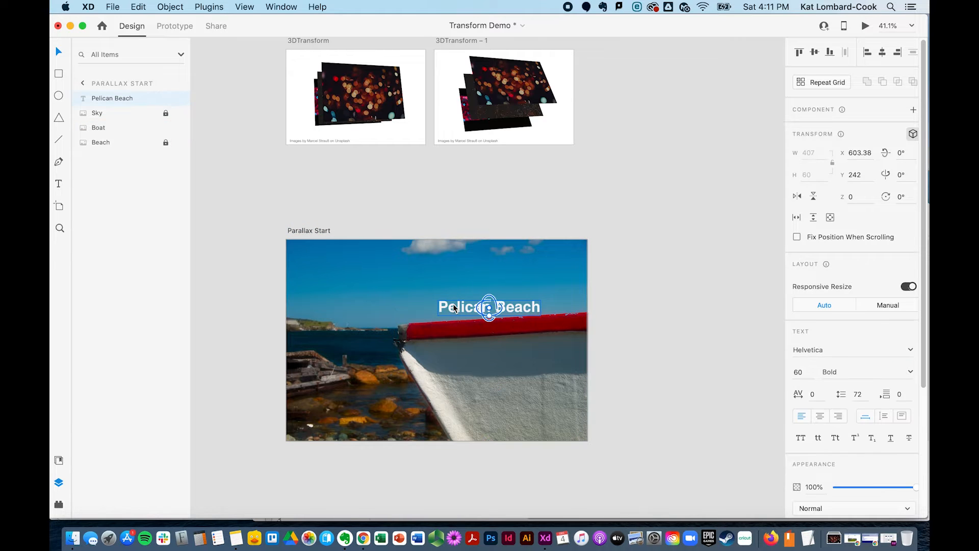
pyautogui.click(370, 278)
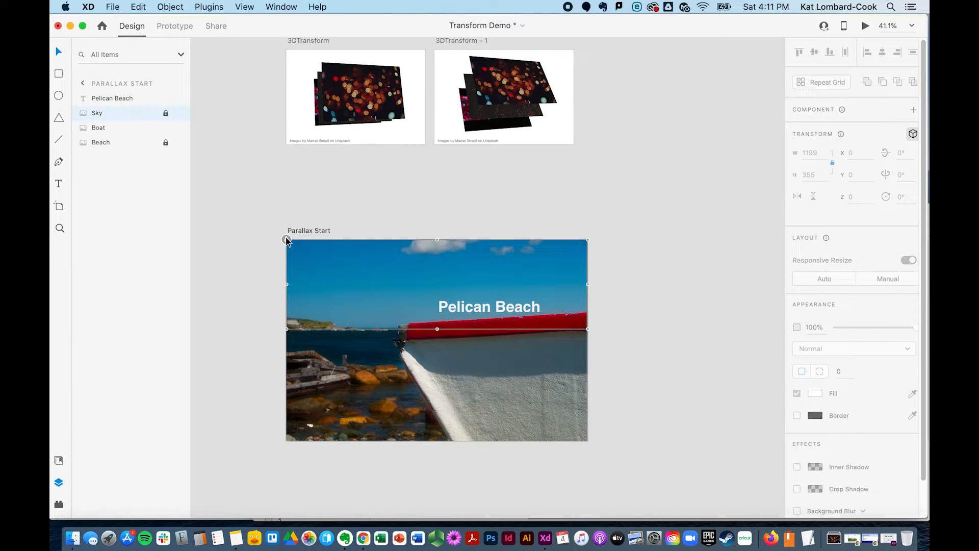
pyautogui.click(302, 365)
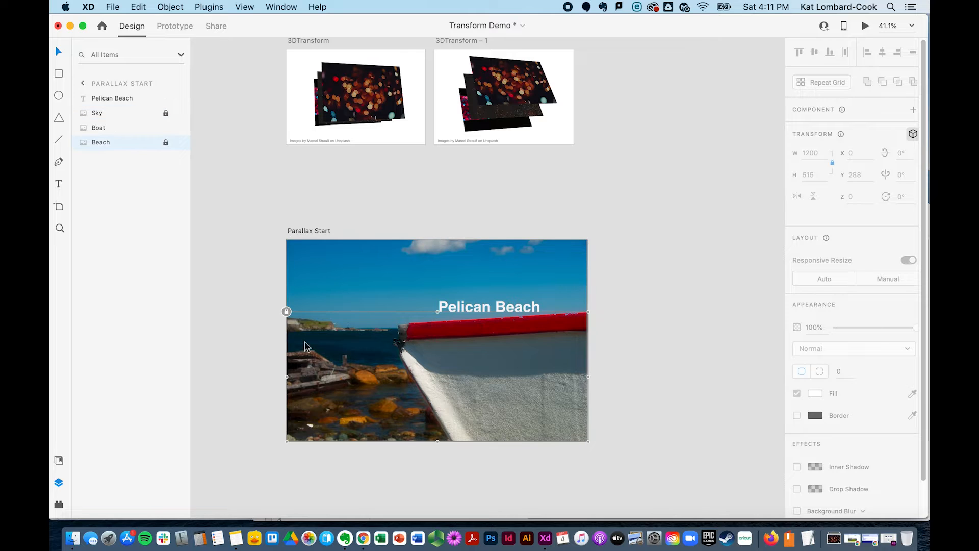
pyautogui.hscroll(3, 320, 350)
pyautogui.scroll(-1, 319, 350)
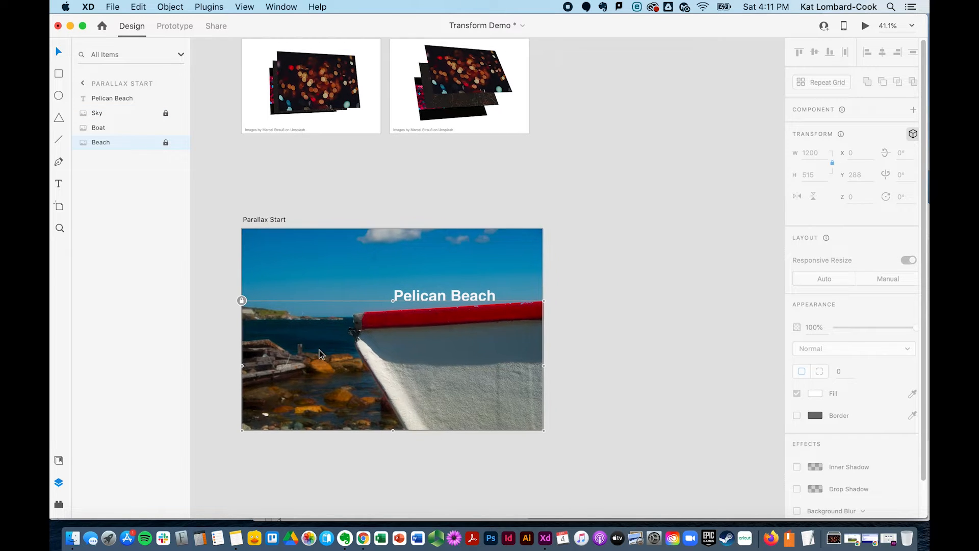
# Push the Pelican Beach text back in 3D depth to a Z position of about -8, behind the boat.
pyautogui.click(445, 382)
pyautogui.click(435, 292)
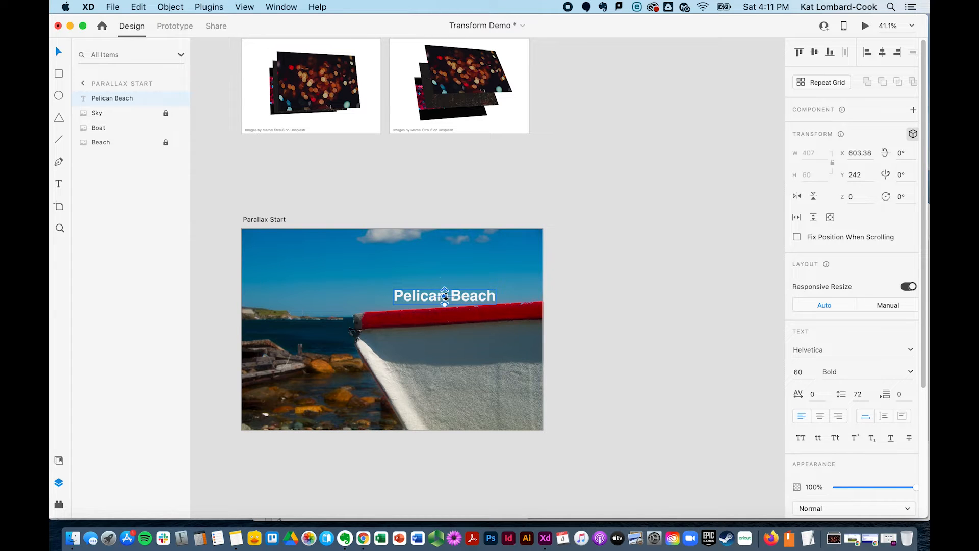
pyautogui.moveTo(445, 298); pyautogui.dragTo(445, 296)
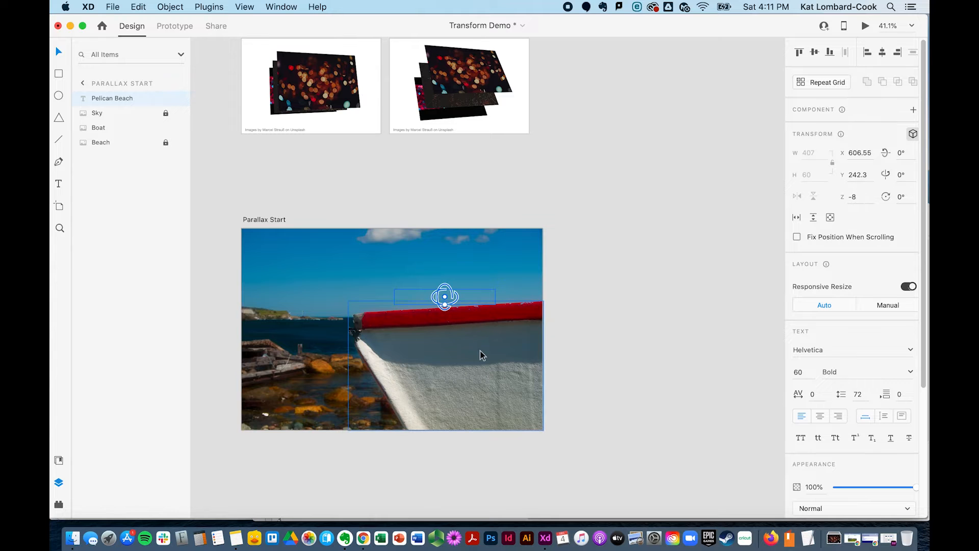
# Duplicate the Parallax Start artboard and place the copy beside the original at X 1255, Y 755.
pyautogui.click(458, 472)
pyautogui.click(272, 219)
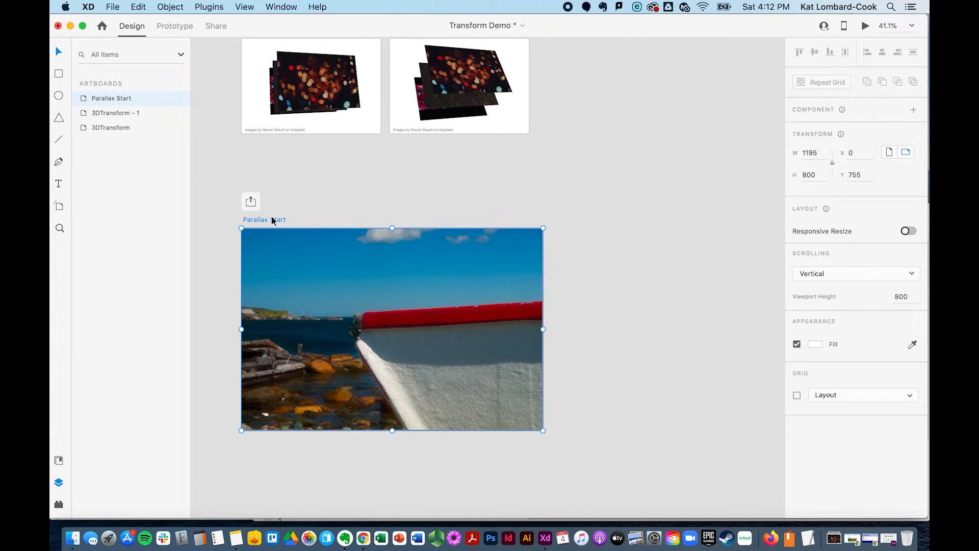
pyautogui.moveTo(272, 217); pyautogui.dragTo(586, 215)
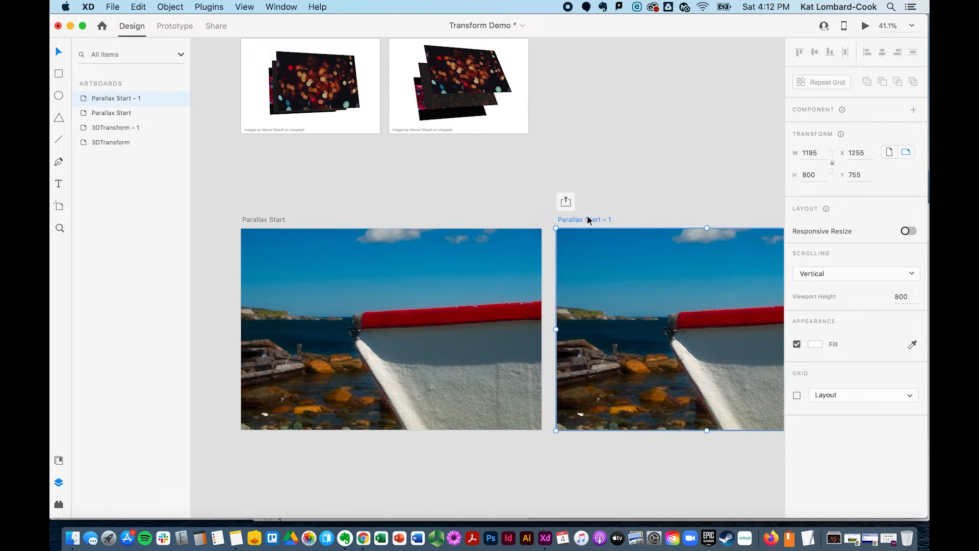
# In the duplicate artboard, bring the Boat image forward to a Z depth of about 159 and shift it left to about X 344.
pyautogui.hscroll(5, 571, 255)
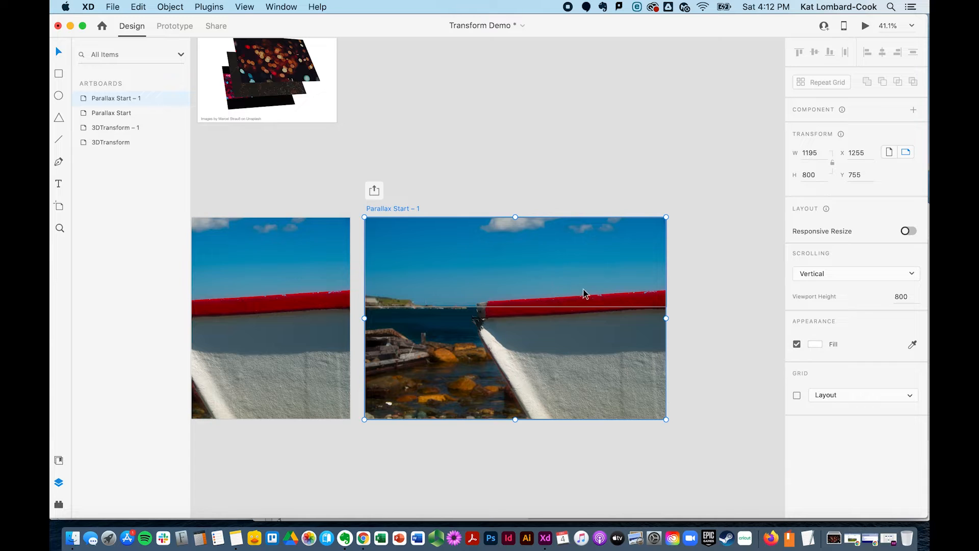
pyautogui.click(582, 343)
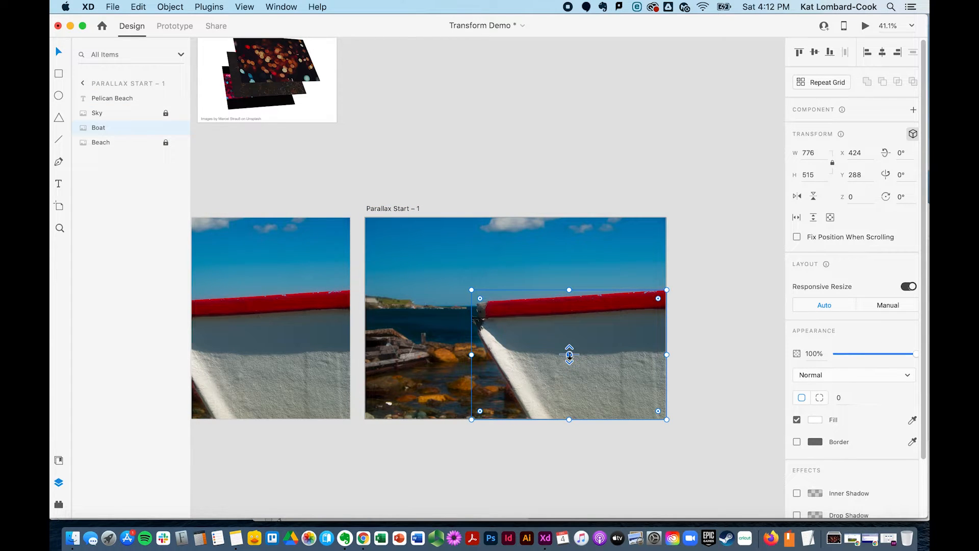
pyautogui.moveTo(569, 354); pyautogui.dragTo(579, 396)
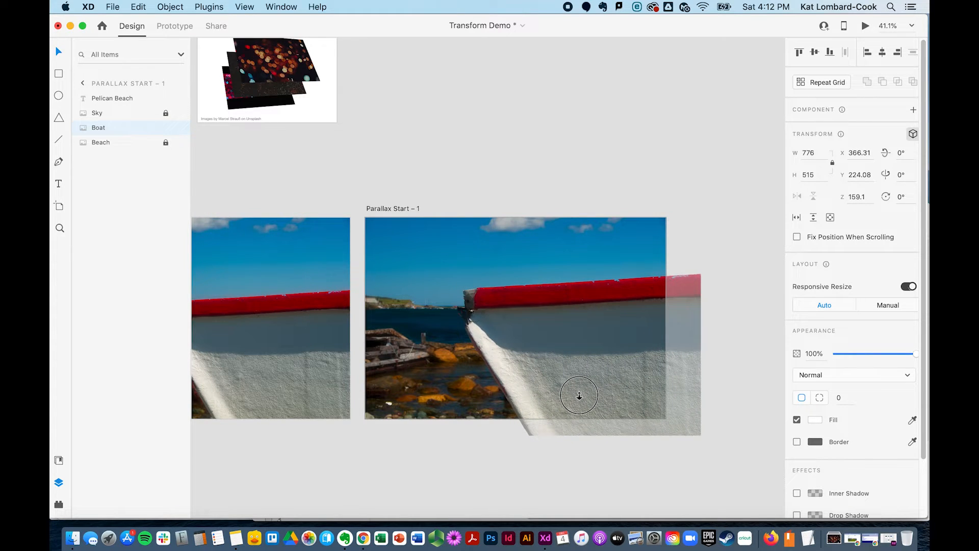
pyautogui.moveTo(633, 391); pyautogui.dragTo(630, 388)
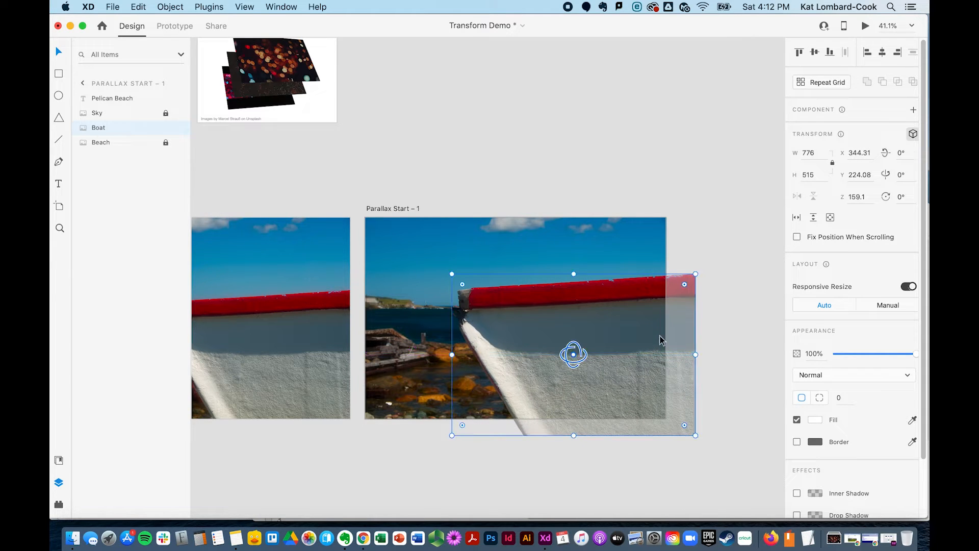
# Set the Z depth of the duplicate artboard's Pelican Beach text to 200 and nudge the text slightly upward.
pyautogui.click(567, 260)
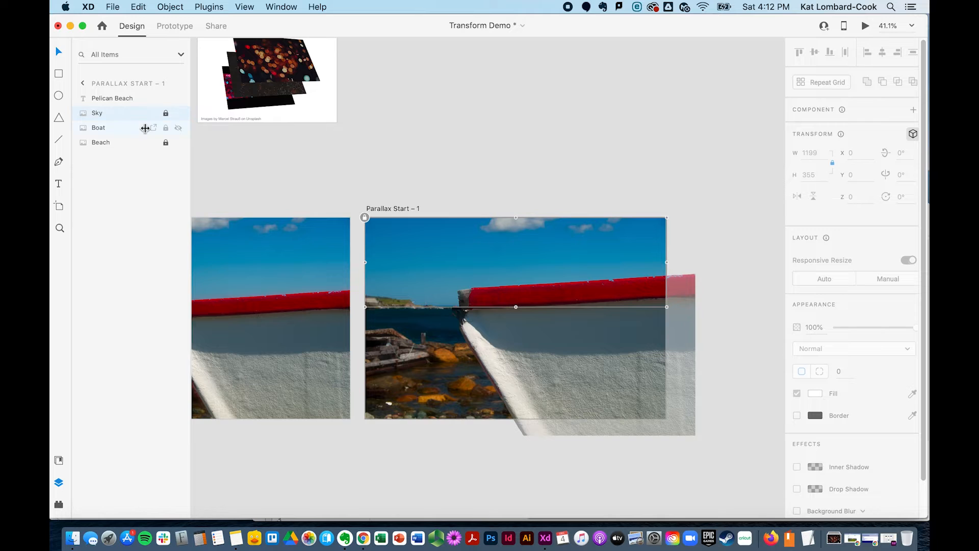
pyautogui.click(113, 100)
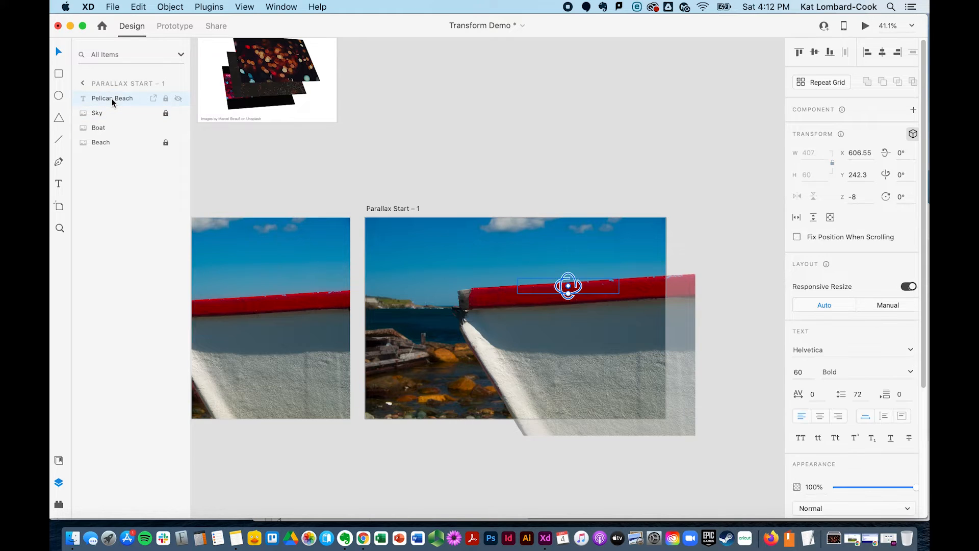
pyautogui.click(865, 197)
pyautogui.write('200')
pyautogui.press('Return')
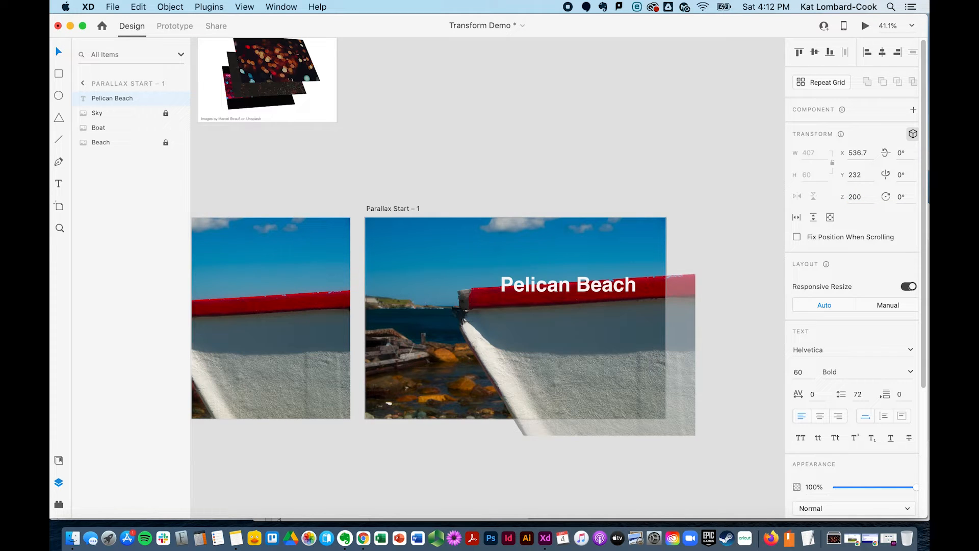
pyautogui.moveTo(608, 290); pyautogui.dragTo(609, 288)
pyautogui.click(698, 231)
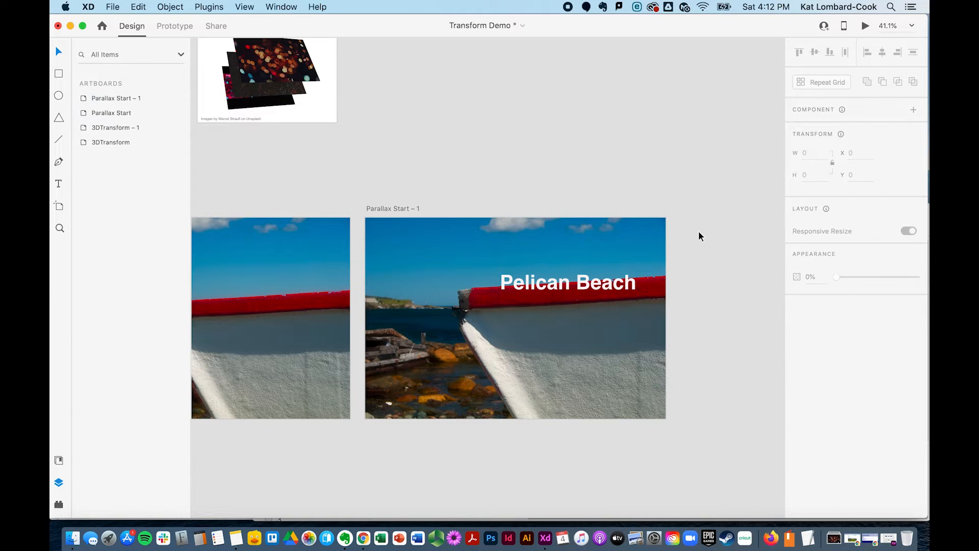
# In Prototype mode, link the Parallax Start artboard to Parallax Start – 1 with a Tap-triggered Auto-Animate transition.
pyautogui.hscroll(-5, 556, 357)
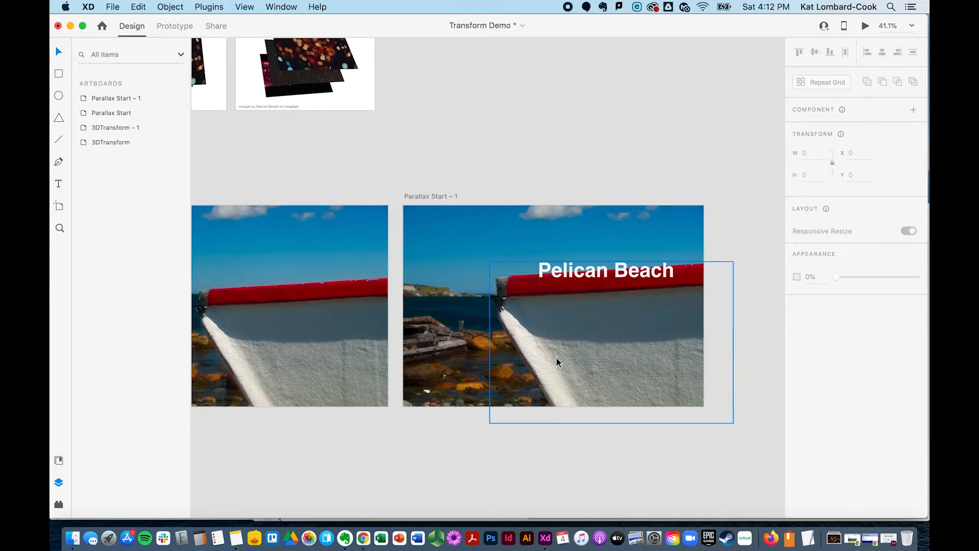
pyautogui.hscroll(-1, 512, 365)
pyautogui.hscroll(-9, 512, 363)
pyautogui.hscroll(4, 511, 362)
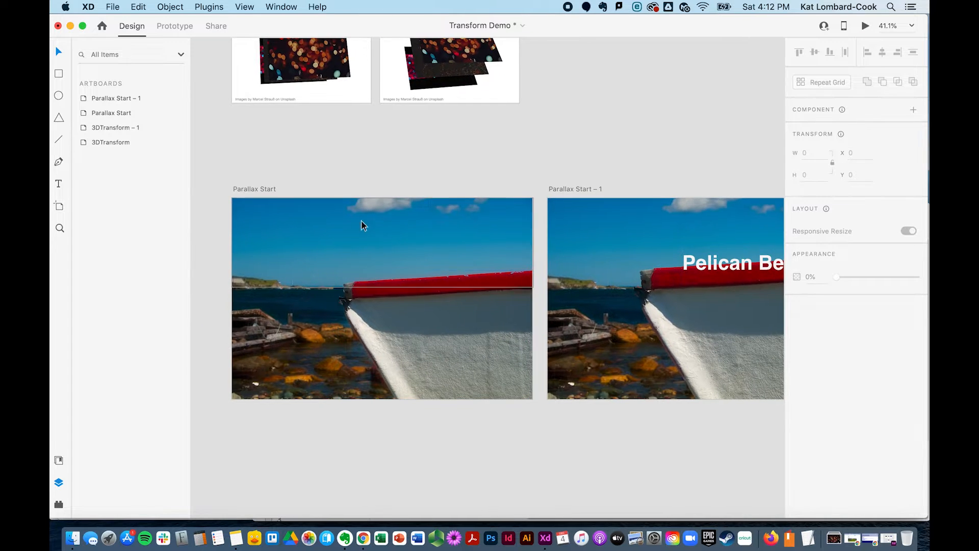
pyautogui.click(174, 25)
pyautogui.click(265, 188)
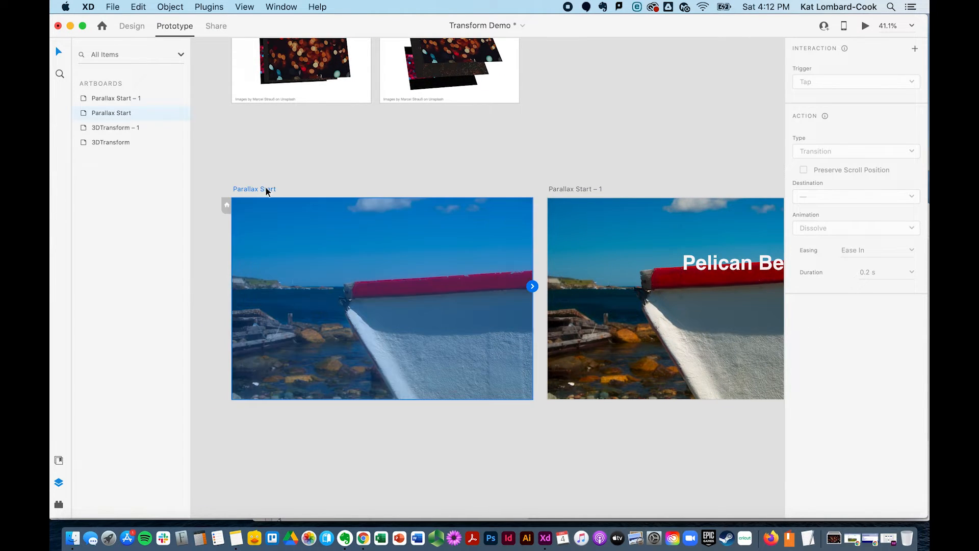
pyautogui.moveTo(532, 286); pyautogui.dragTo(552, 287)
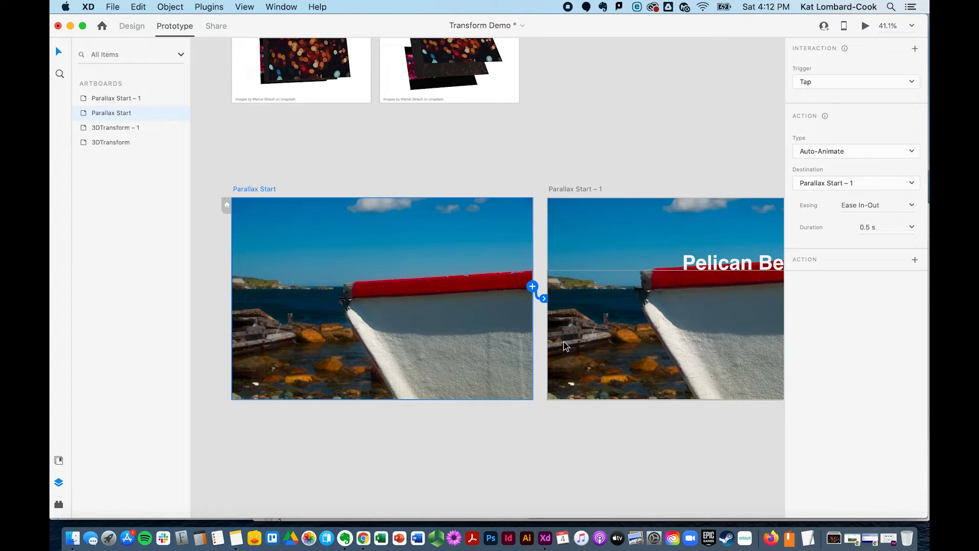
# Preview the prototype, trigger the transition from Parallax Start, and close the preview.
pyautogui.click(866, 26)
pyautogui.click(424, 378)
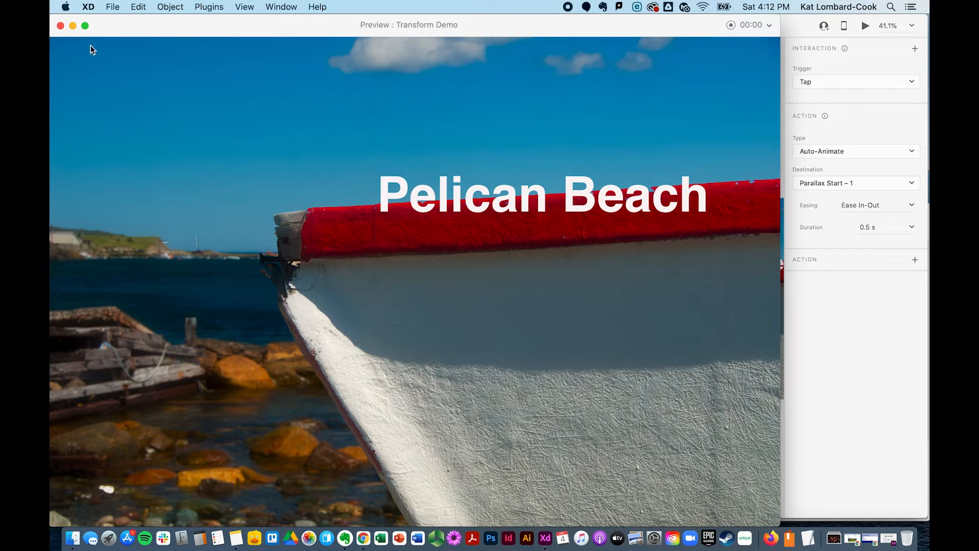
pyautogui.click(60, 26)
# Link the Parallax Start – 1 artboard back to Parallax Start with a Tap-triggered Auto-Animate transition.
pyautogui.scroll(-1, 593, 299)
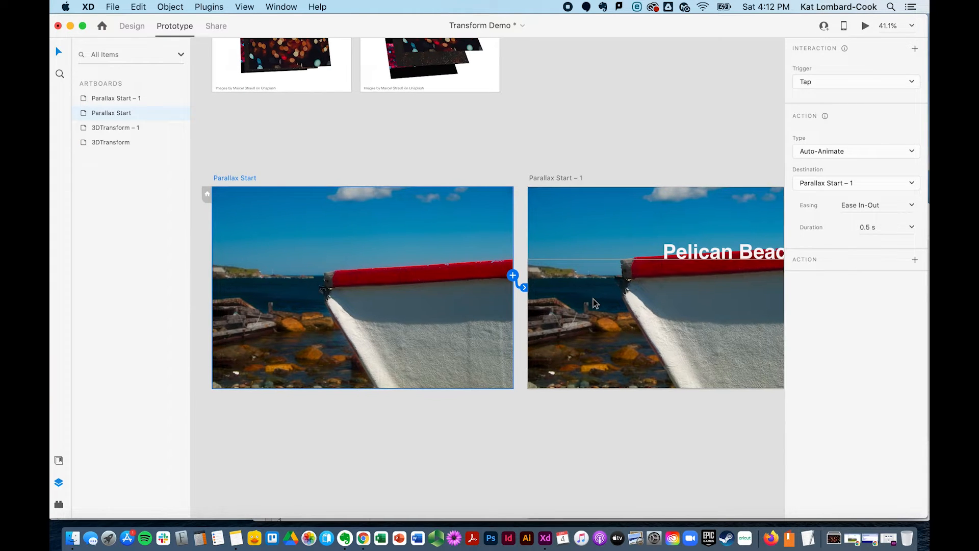
pyautogui.click(592, 299)
pyautogui.hscroll(5, 593, 299)
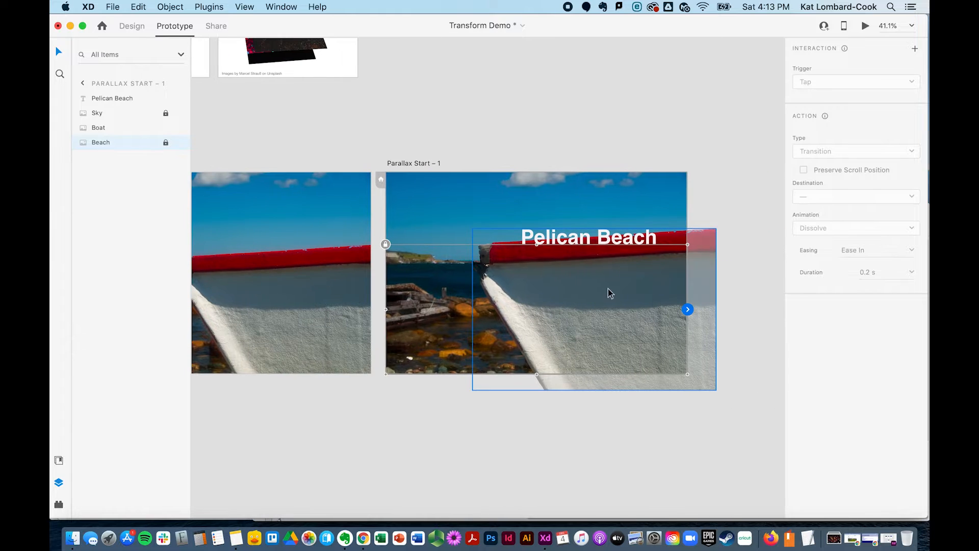
pyautogui.click(554, 202)
pyautogui.click(416, 163)
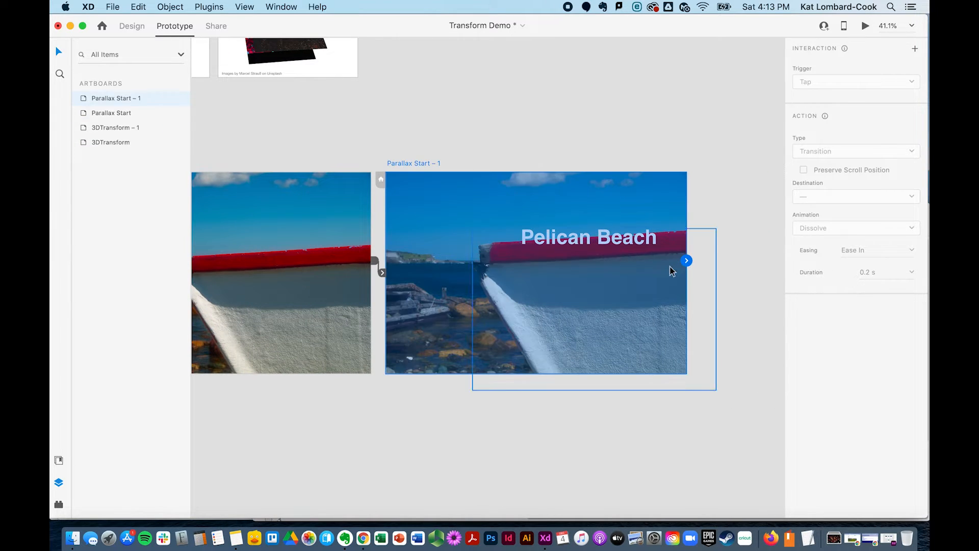
pyautogui.moveTo(687, 260); pyautogui.dragTo(352, 227)
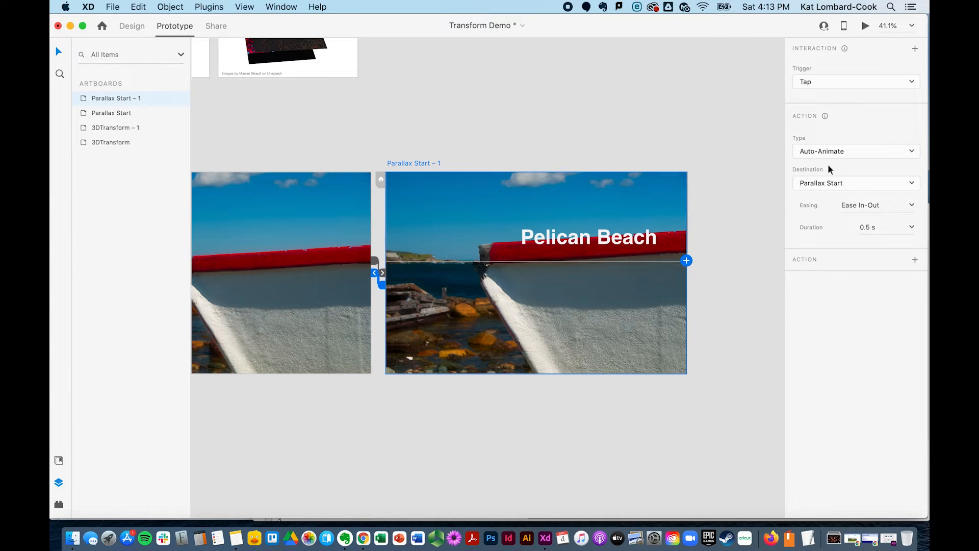
# Set the duration of the return transition to Parallax Start to 2 s.
pyautogui.click(881, 227)
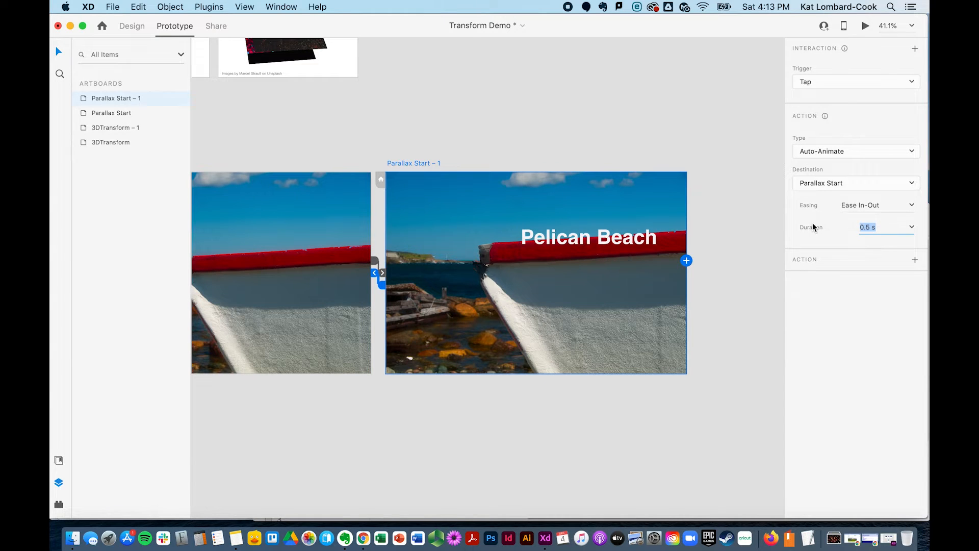
pyautogui.write('2')
pyautogui.press('Return')
# Set the duration of the transition from Parallax Start to Parallax Start – 1 to 1 s.
pyautogui.click(376, 263)
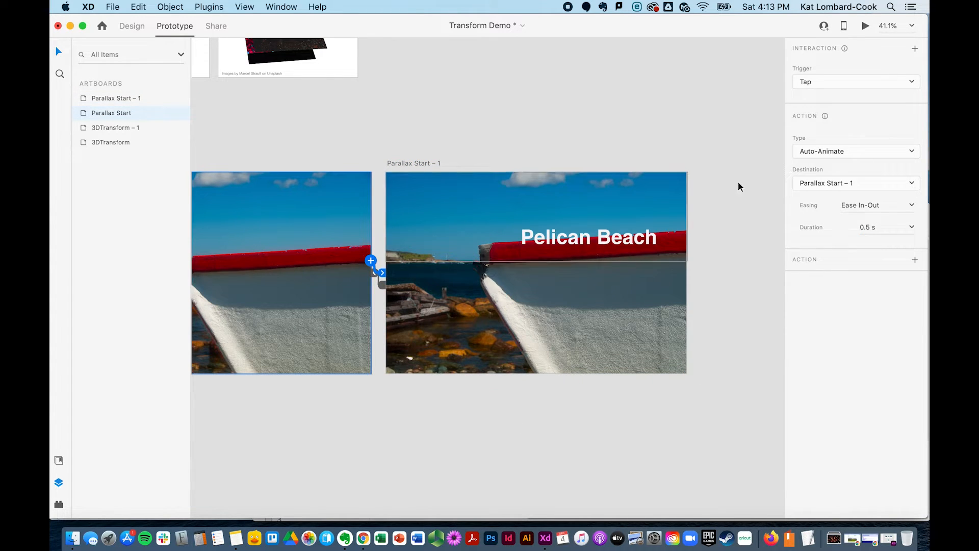
pyautogui.click(869, 229)
pyautogui.write('2')
pyautogui.press('Return')
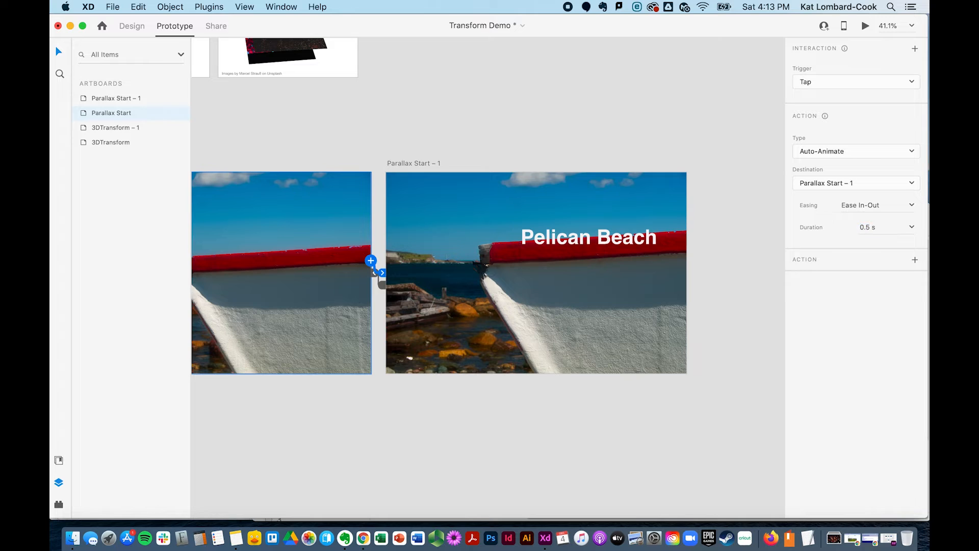
pyautogui.click(849, 226)
pyautogui.press('Return')
pyautogui.click(558, 453)
# Preview the prototype from the Parallax Start artboard and trigger the parallax transitions back and forth.
pyautogui.hscroll(-5, 558, 453)
pyautogui.hscroll(-2, 468, 400)
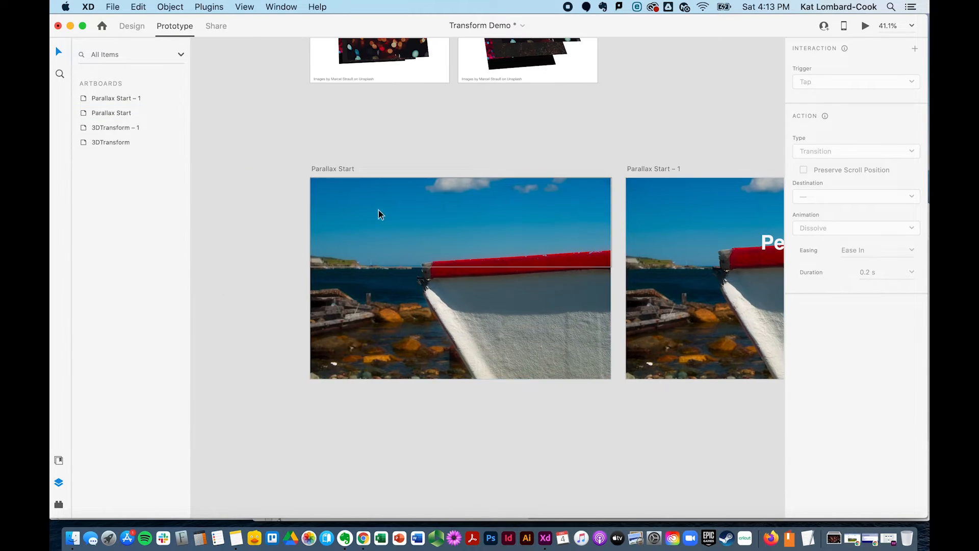
pyautogui.click(335, 170)
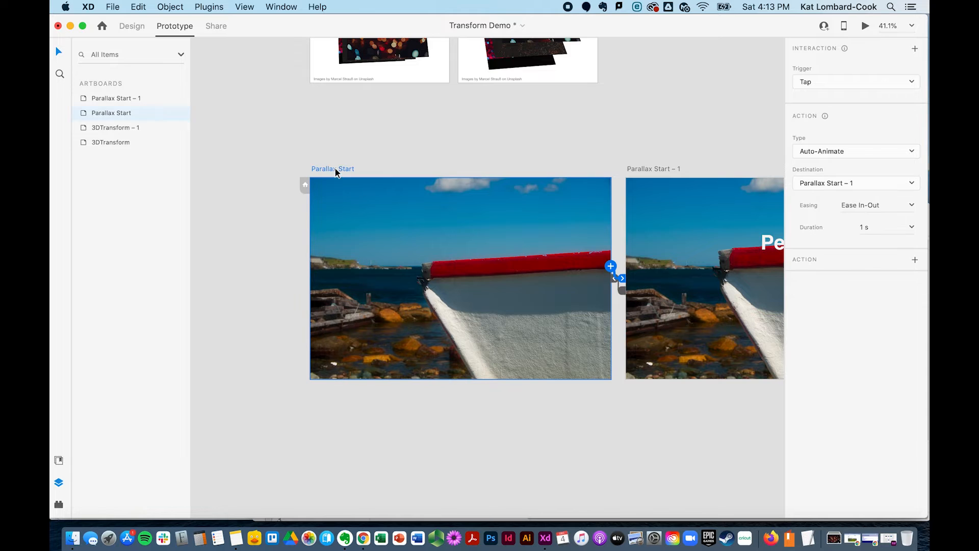
pyautogui.click(865, 26)
pyautogui.click(393, 190)
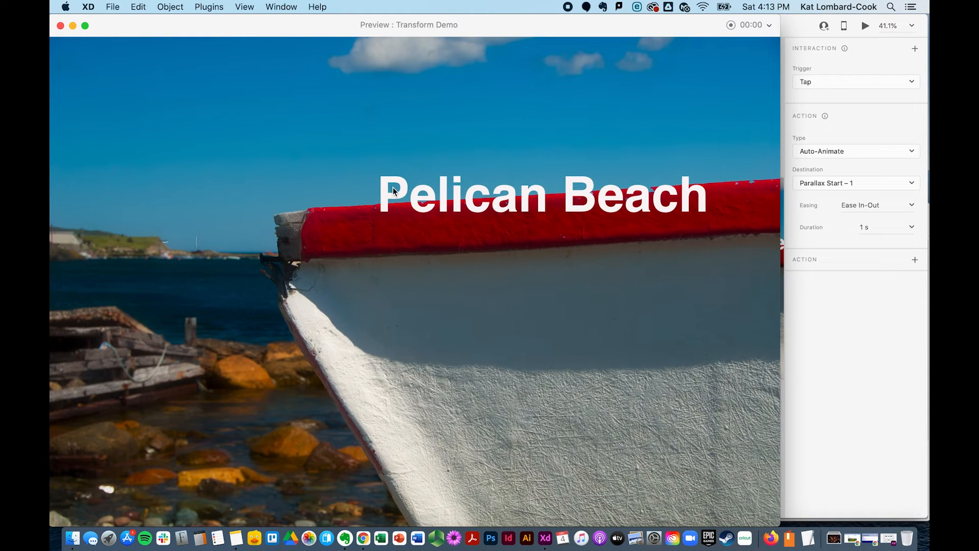
pyautogui.click(392, 188)
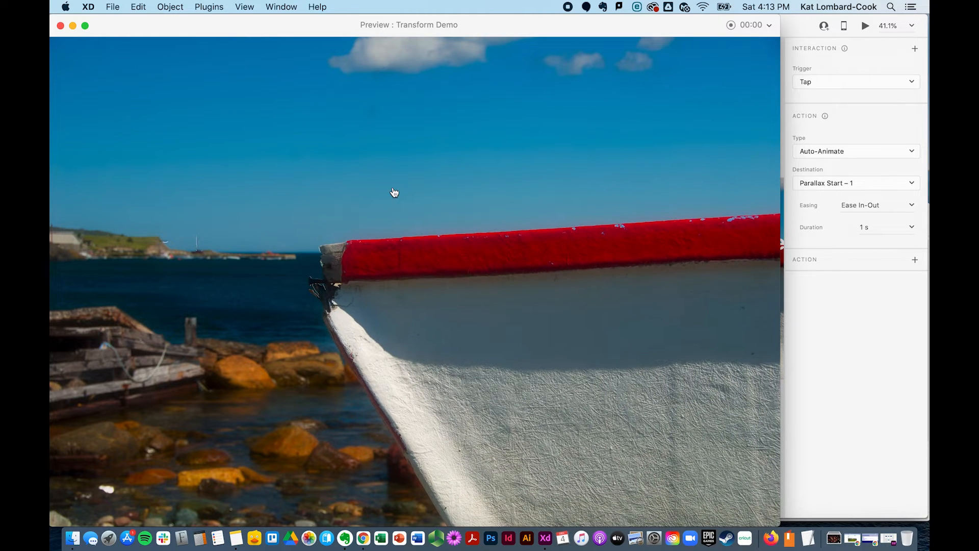
pyautogui.click(394, 192)
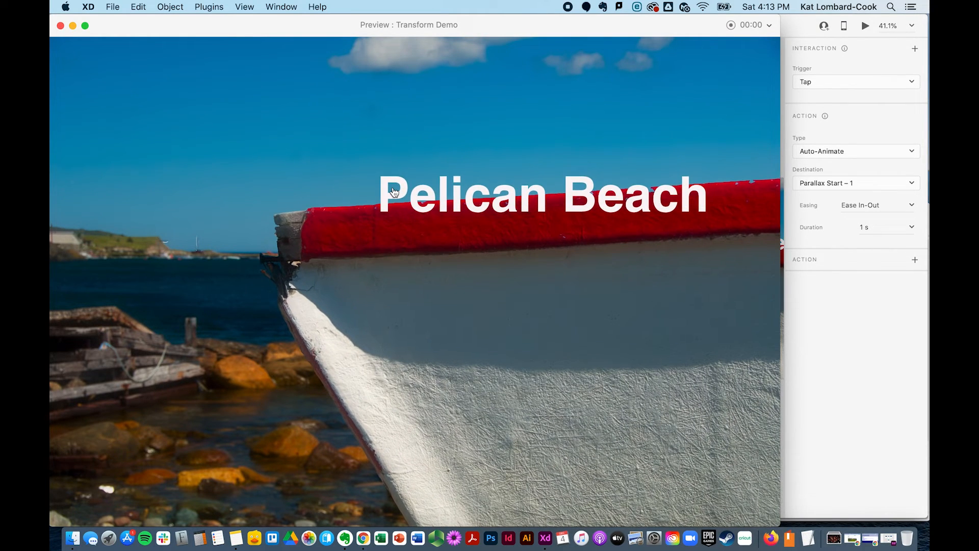
# Play the parallax transition once more and close the preview.
pyautogui.click(393, 192)
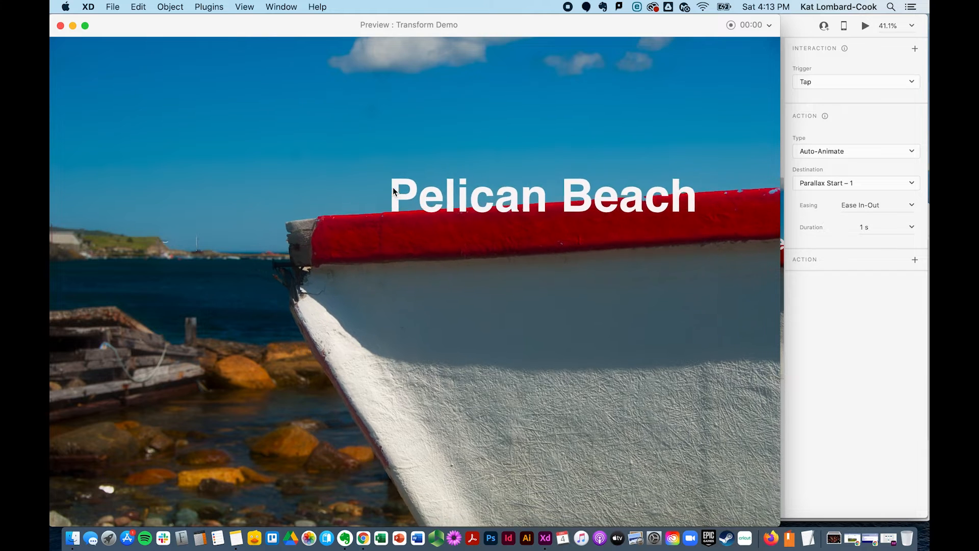
pyautogui.click(60, 26)
# In Design mode, set the Pelican Beach text's Z depth to 300 on Parallax Start – 1 and move it to about X 455, Y 192.
pyautogui.hscroll(5, 195, 193)
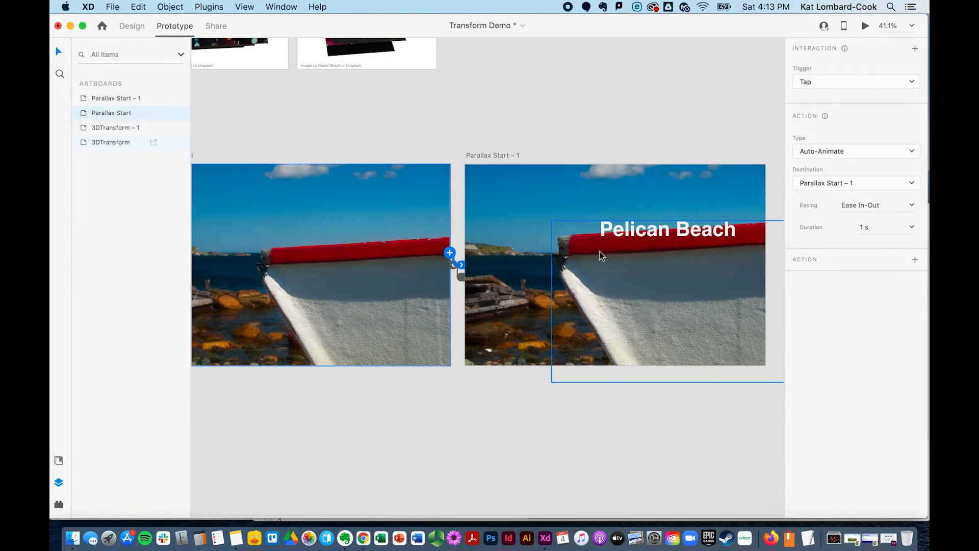
pyautogui.click(632, 232)
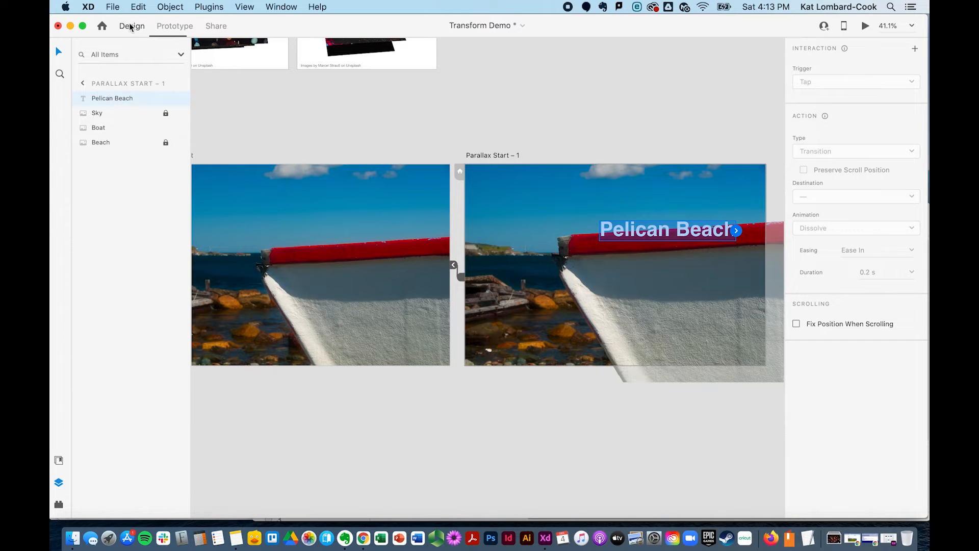
pyautogui.click(130, 26)
pyautogui.click(636, 247)
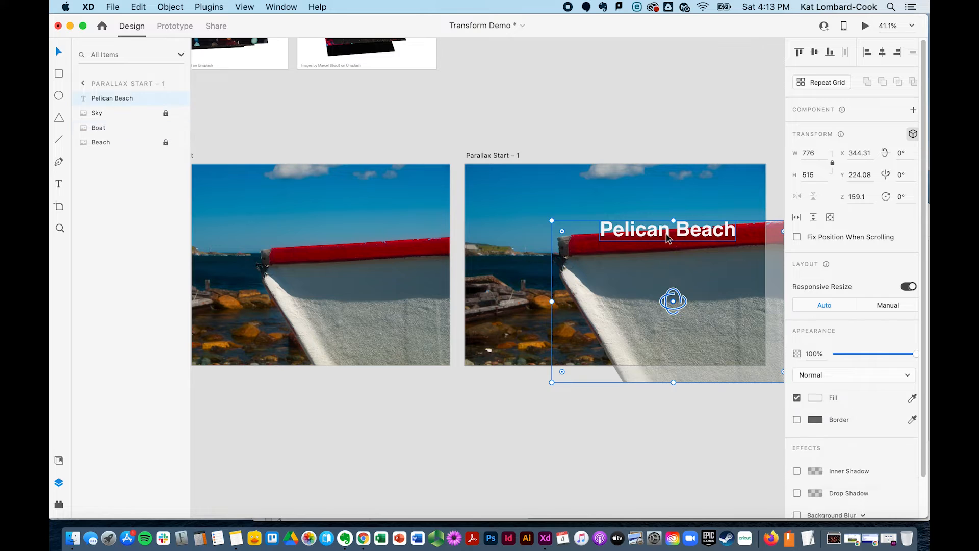
pyautogui.click(666, 238)
pyautogui.click(859, 195)
pyautogui.write('300')
pyautogui.press('Return')
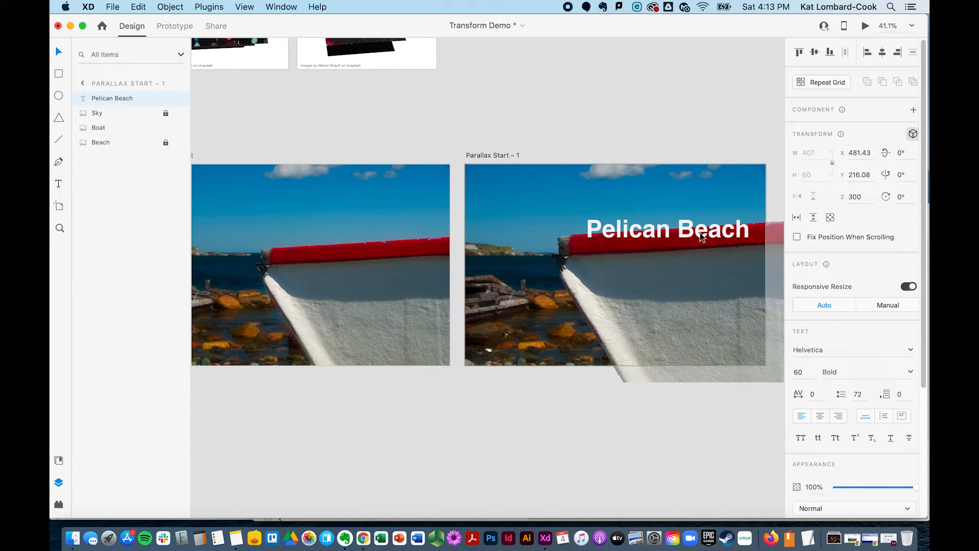
pyautogui.moveTo(721, 235); pyautogui.dragTo(715, 226)
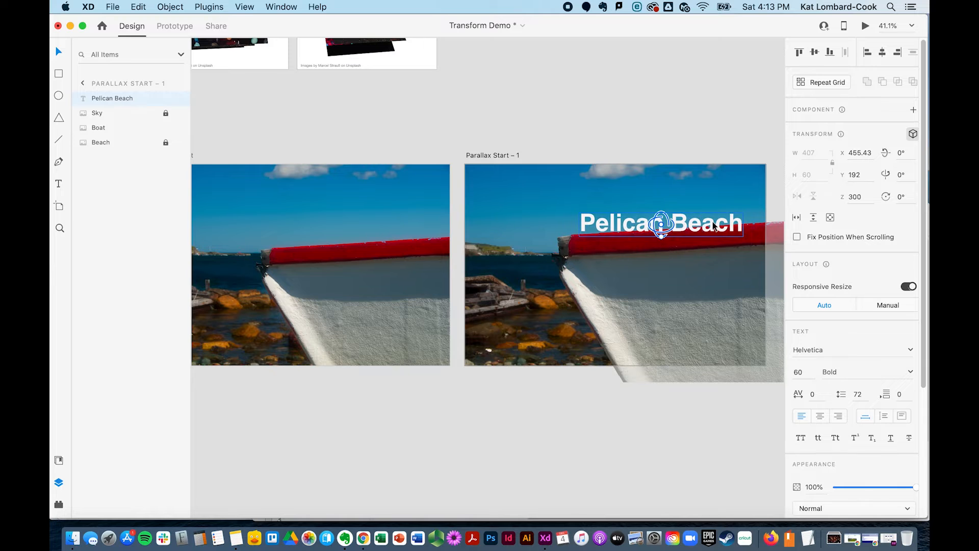
pyautogui.click(572, 90)
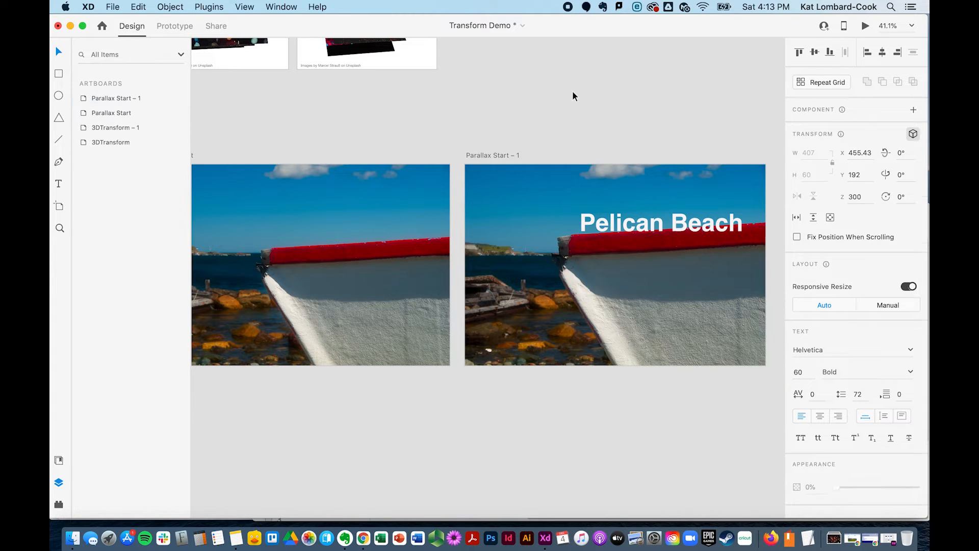
# Preview the prototype from the Parallax Start artboard, play the text and boat transitions back and forth, and close the preview.
pyautogui.hscroll(-5, 357, 148)
pyautogui.click(365, 153)
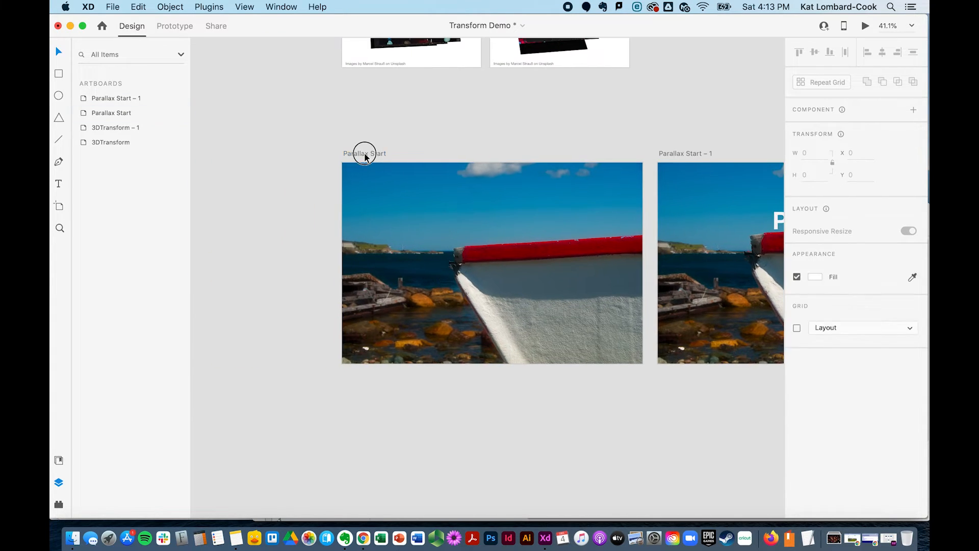
pyautogui.click(865, 28)
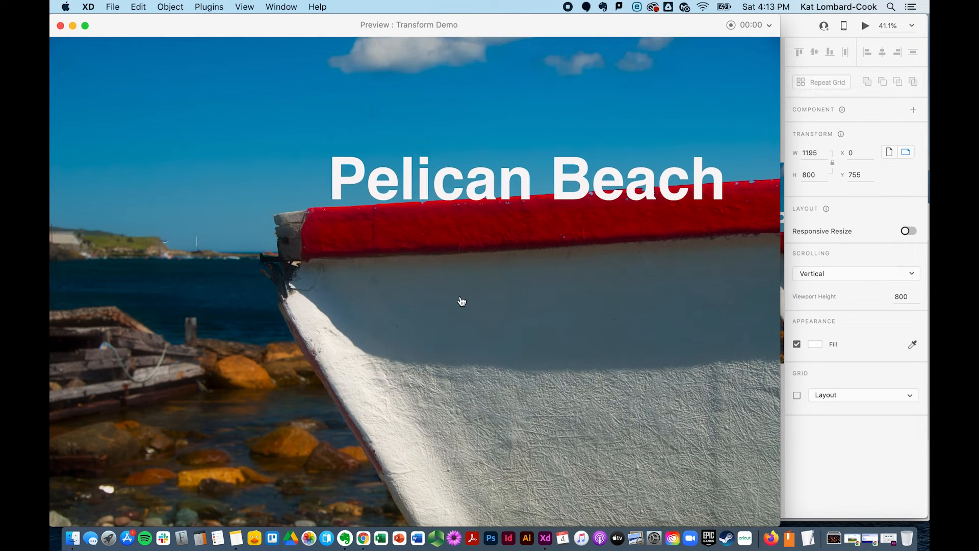
pyautogui.click(460, 298)
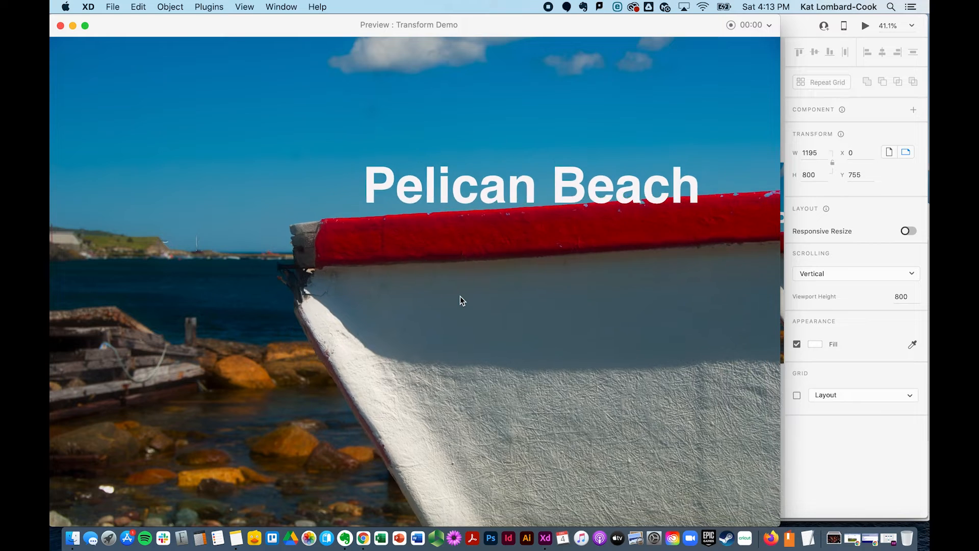
pyautogui.click(460, 298)
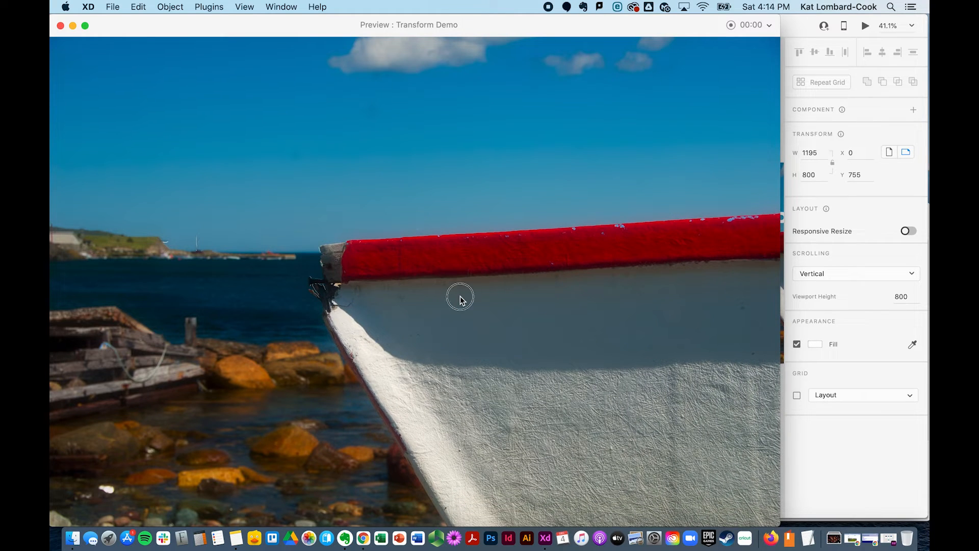
pyautogui.click(461, 300)
pyautogui.click(460, 296)
pyautogui.click(461, 299)
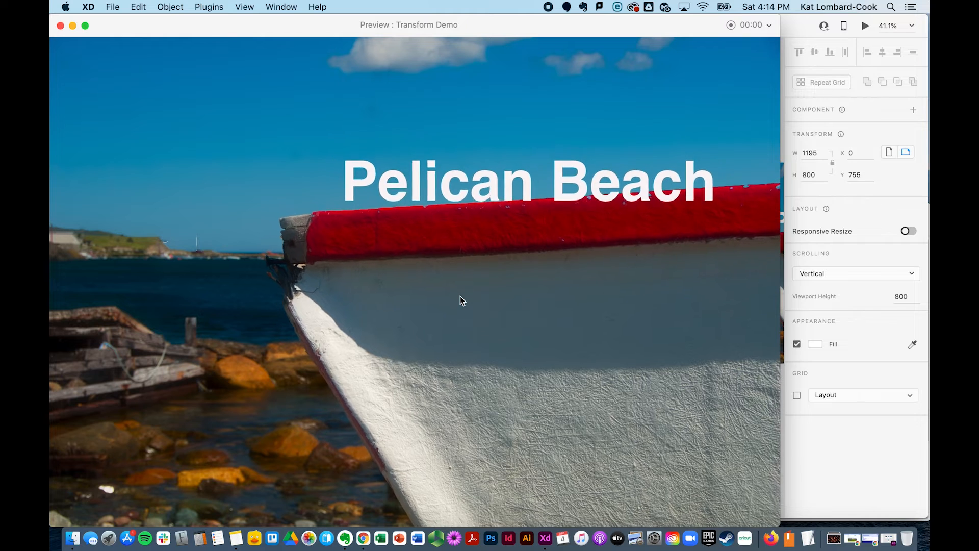
pyautogui.press('super+w')
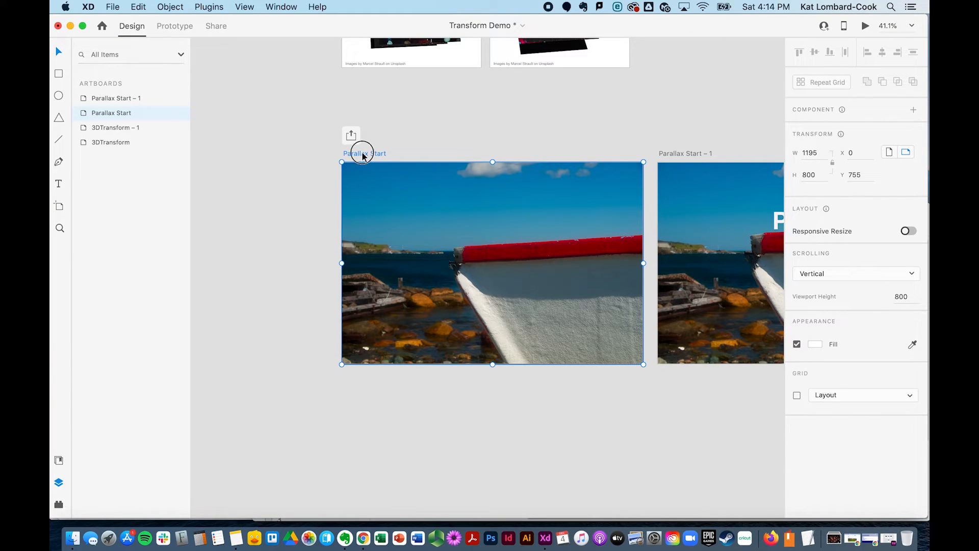
# Set the Z depth of the Pelican Beach text on the Parallax Start artboard to -100.
pyautogui.doubleClick(83, 112)
pyautogui.click(100, 97)
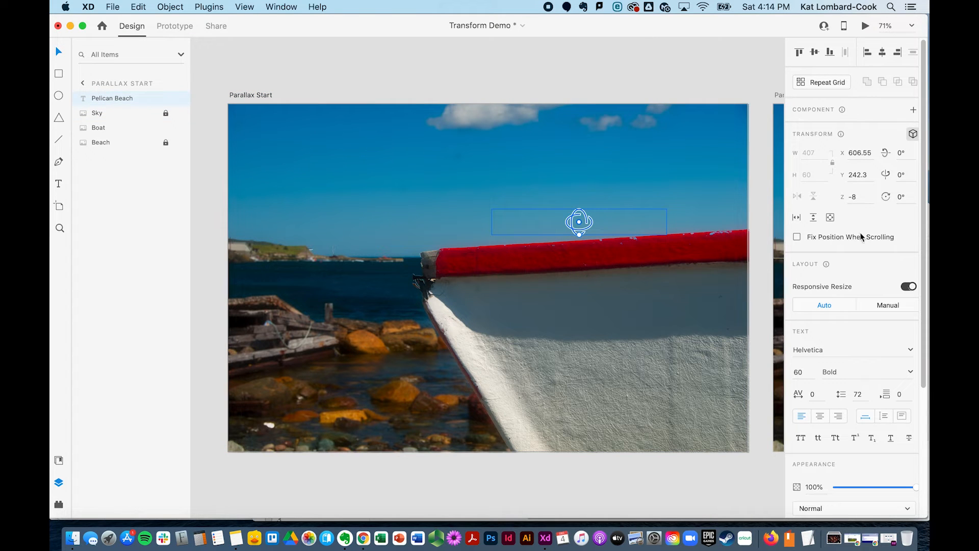
pyautogui.click(860, 197)
pyautogui.write('-100')
pyautogui.press('Return')
pyautogui.click(657, 67)
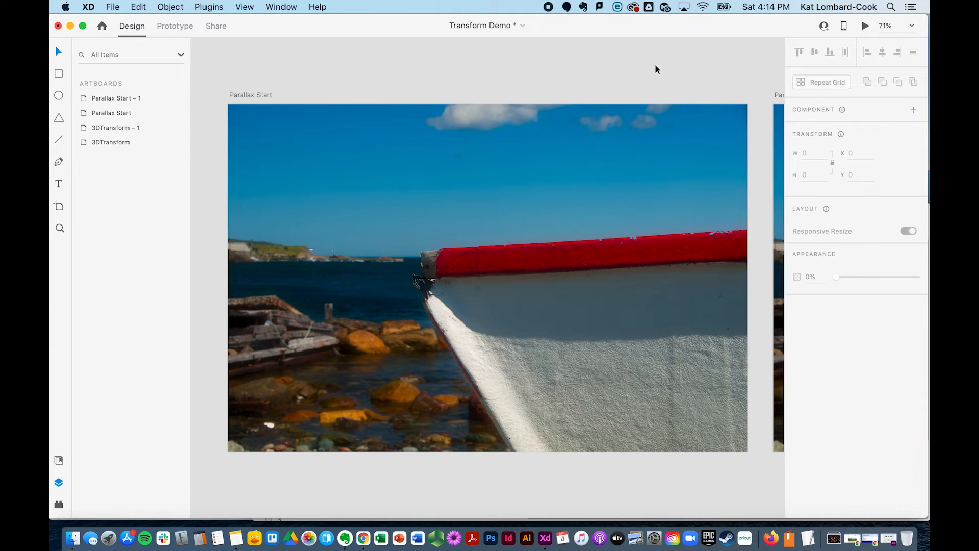
# Preview the Parallax Start artboard with the deeper text position, trigger the transitions both ways, and close the preview.
pyautogui.click(248, 100)
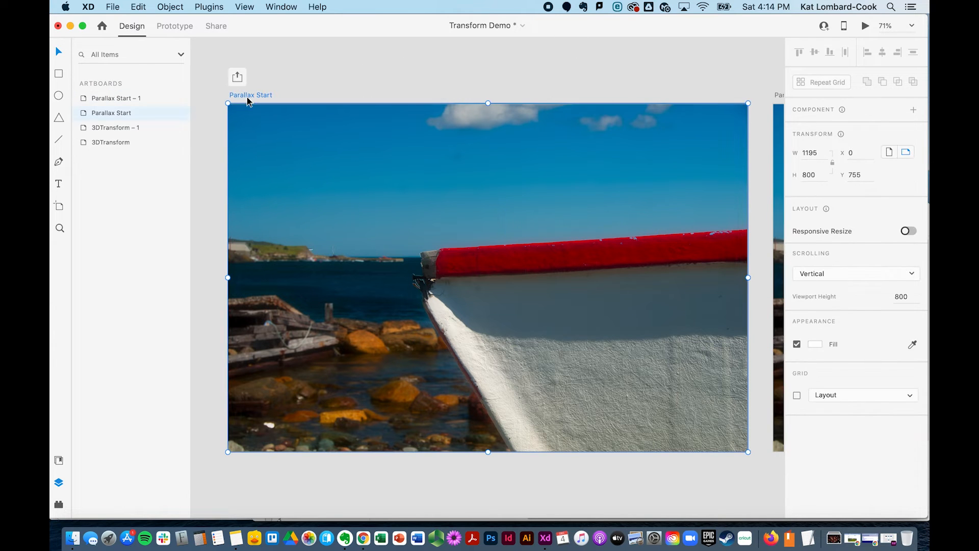
pyautogui.click(865, 25)
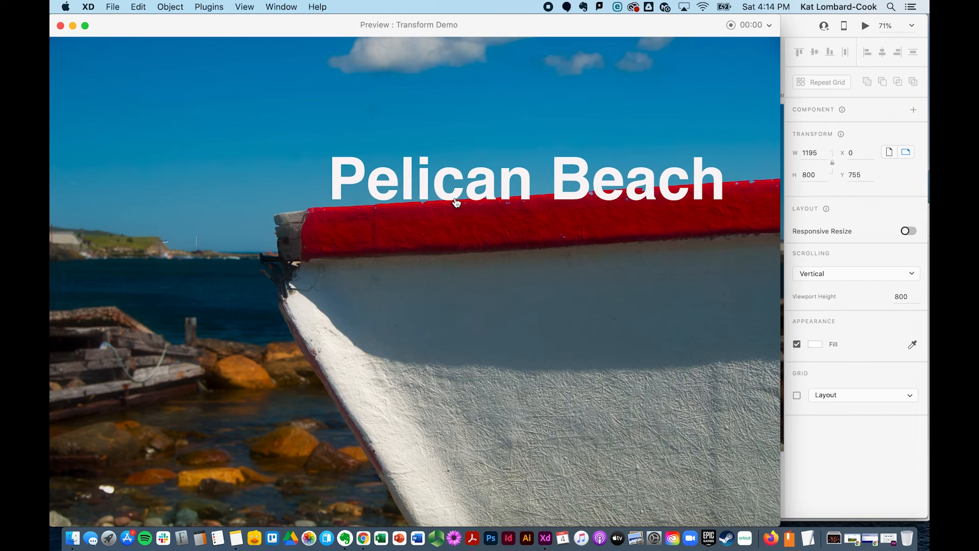
pyautogui.click(457, 203)
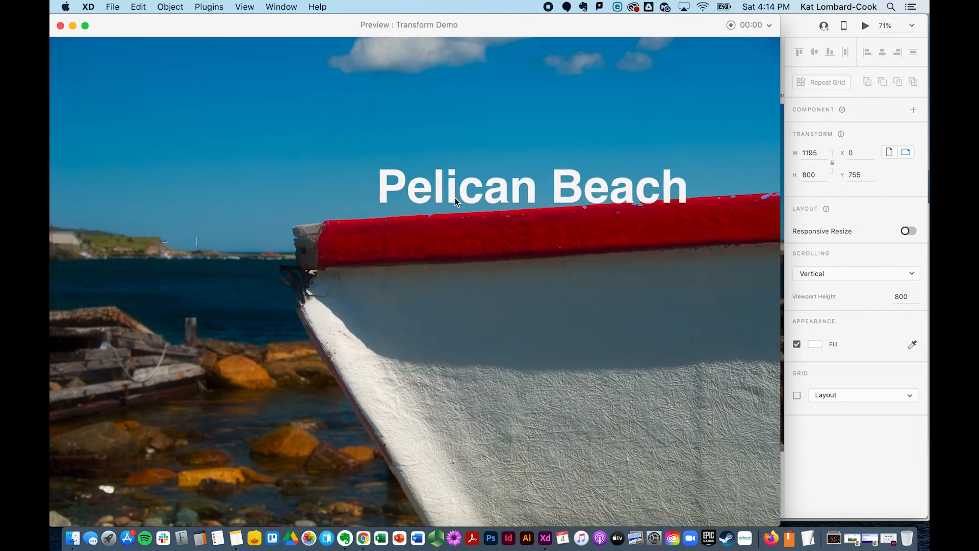
pyautogui.click(455, 198)
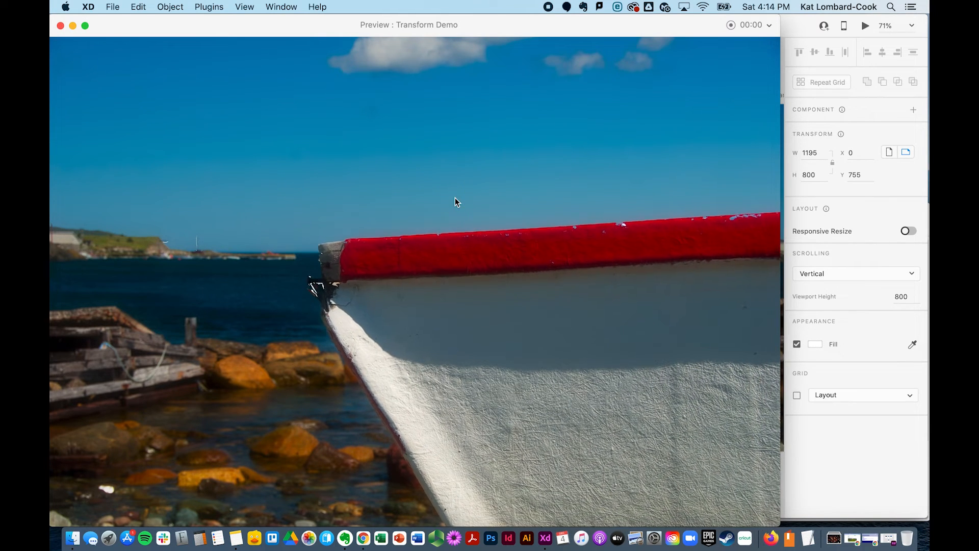
pyautogui.click(455, 200)
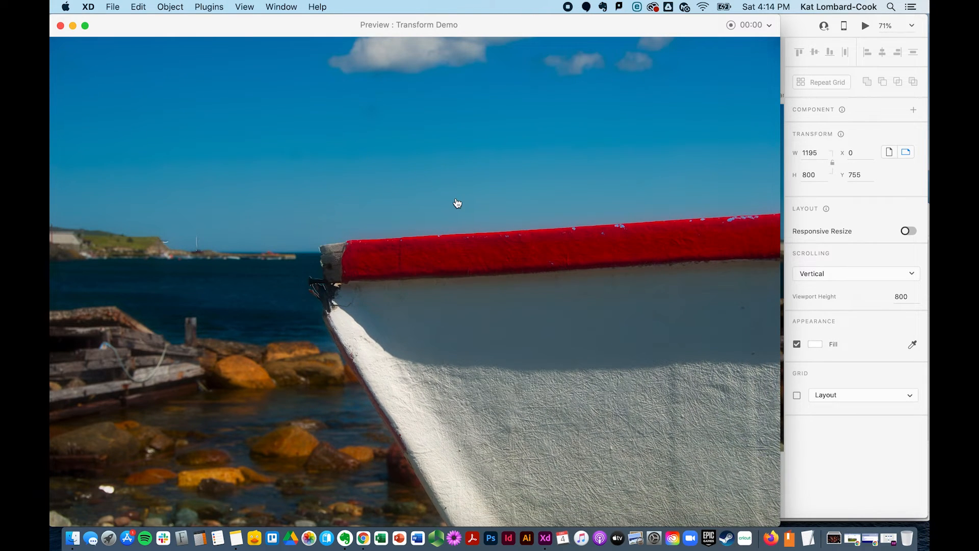
pyautogui.press('super+w')
pyautogui.click(530, 192)
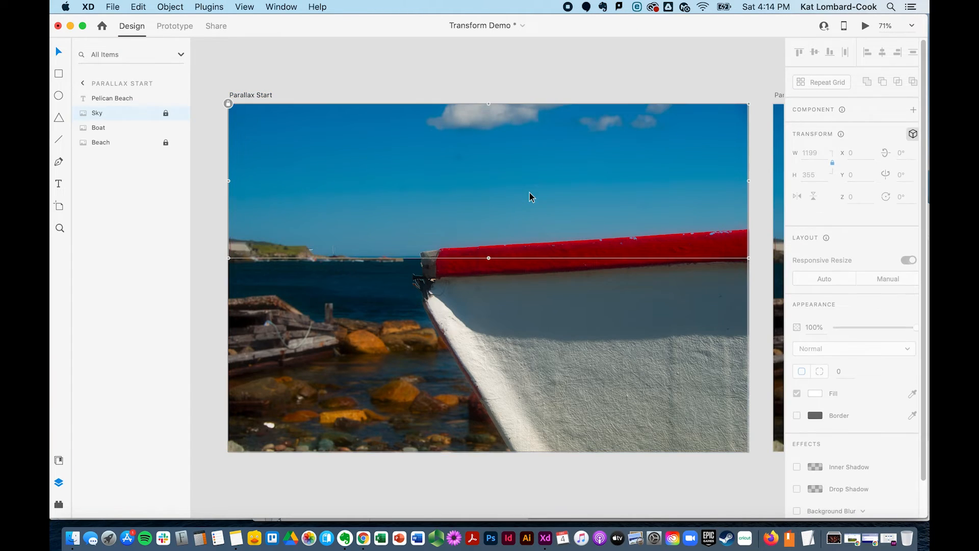
pyautogui.hscroll(1, 487, 193)
pyautogui.hscroll(2, 487, 197)
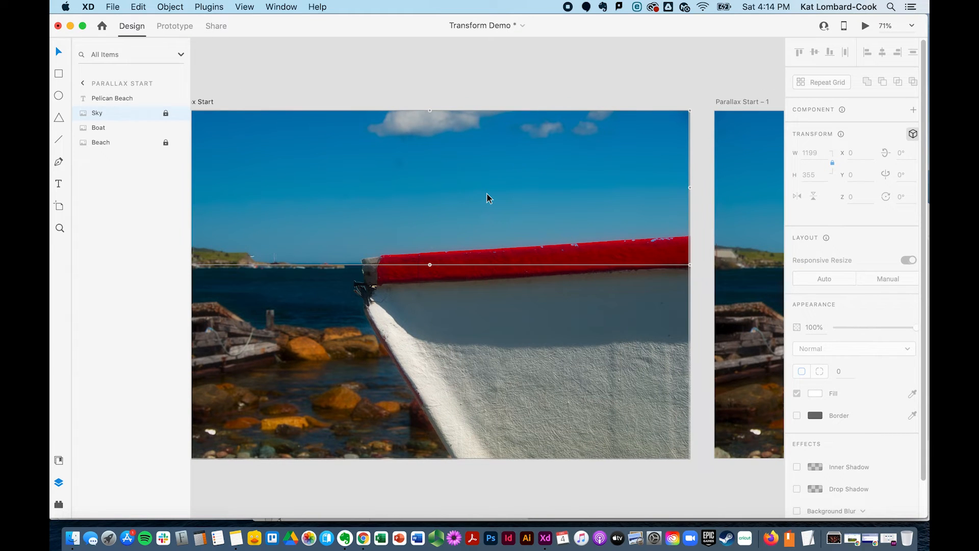
pyautogui.hscroll(-3, 487, 197)
pyautogui.scroll(-2, 487, 198)
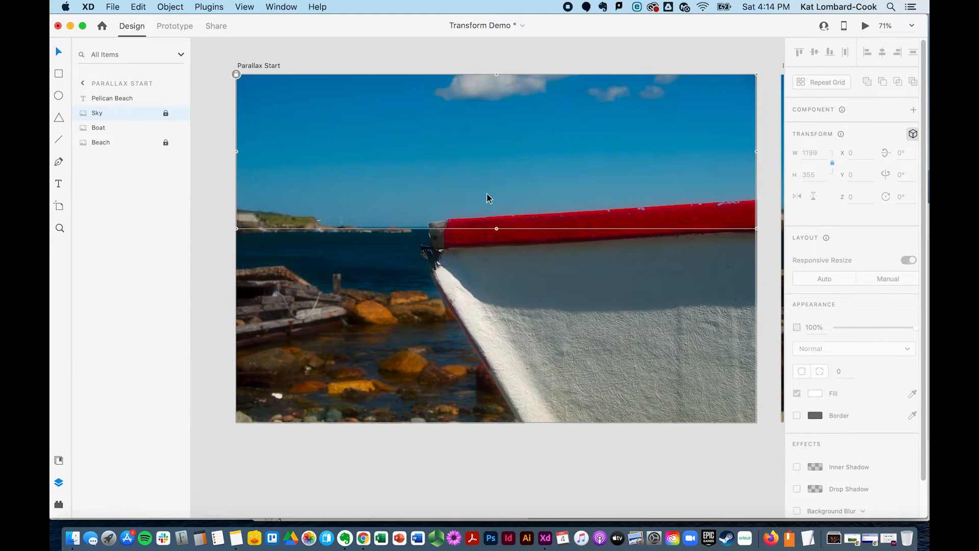
pyautogui.hscroll(3, 487, 198)
pyautogui.scroll(-1, 487, 198)
# Set the opacity of the Pelican Beach text on the Parallax Start artboard to 0%.
pyautogui.click(130, 98)
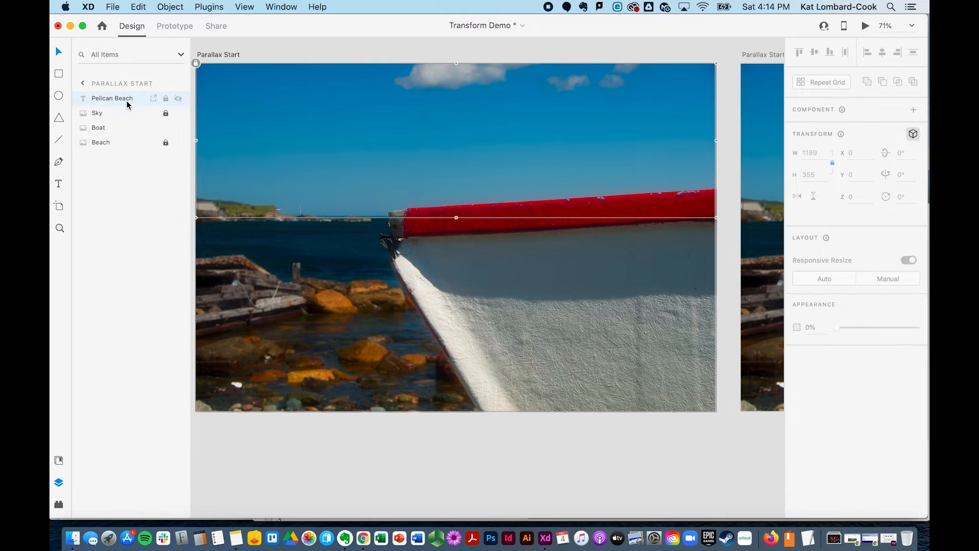
pyautogui.scroll(-4, 842, 314)
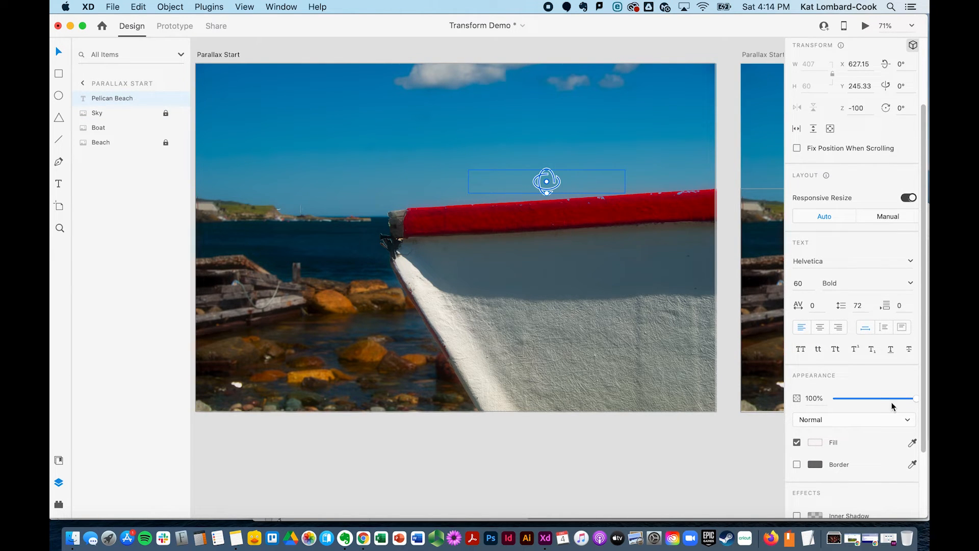
pyautogui.moveTo(911, 401); pyautogui.dragTo(804, 416)
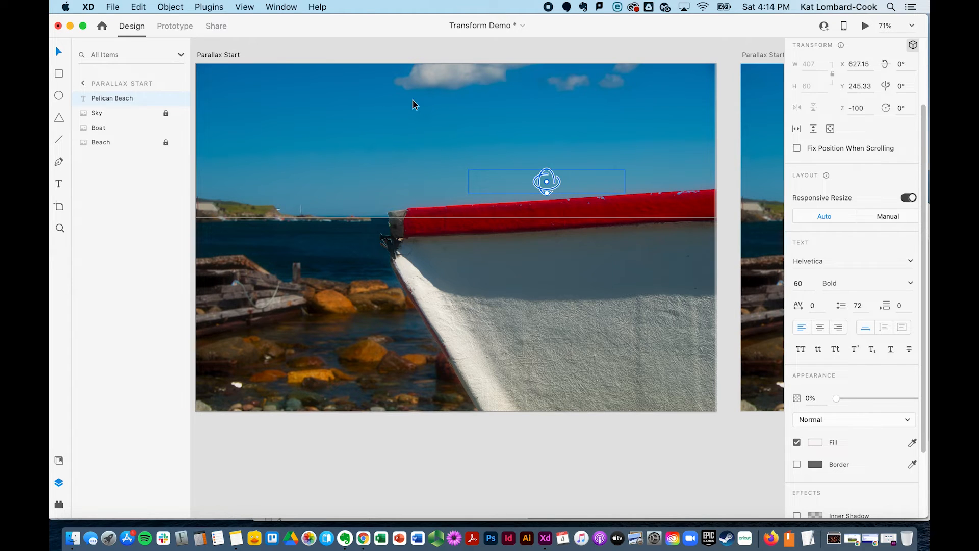
# Preview the Parallax Start artboard to check the text's opacity change, and close the preview.
pyautogui.click(232, 55)
pyautogui.click(231, 56)
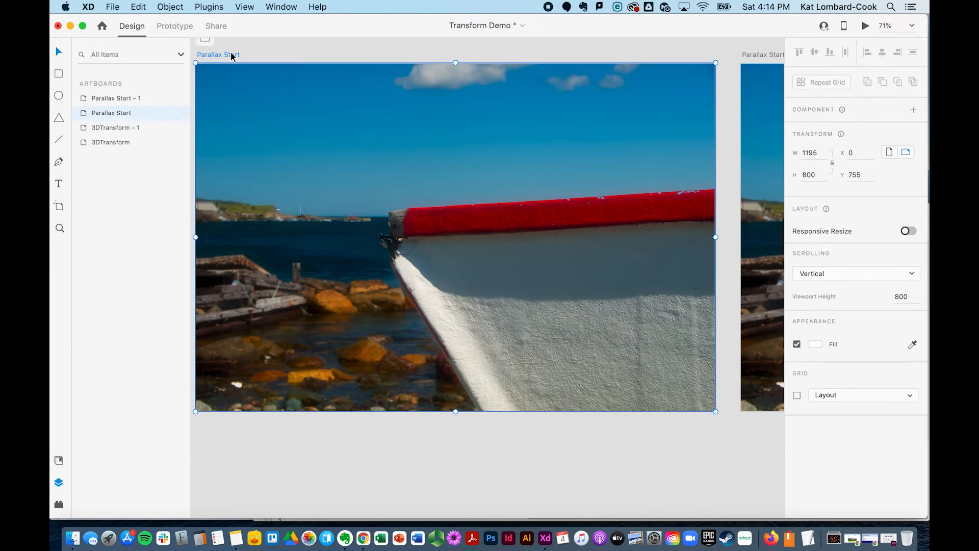
pyautogui.click(865, 27)
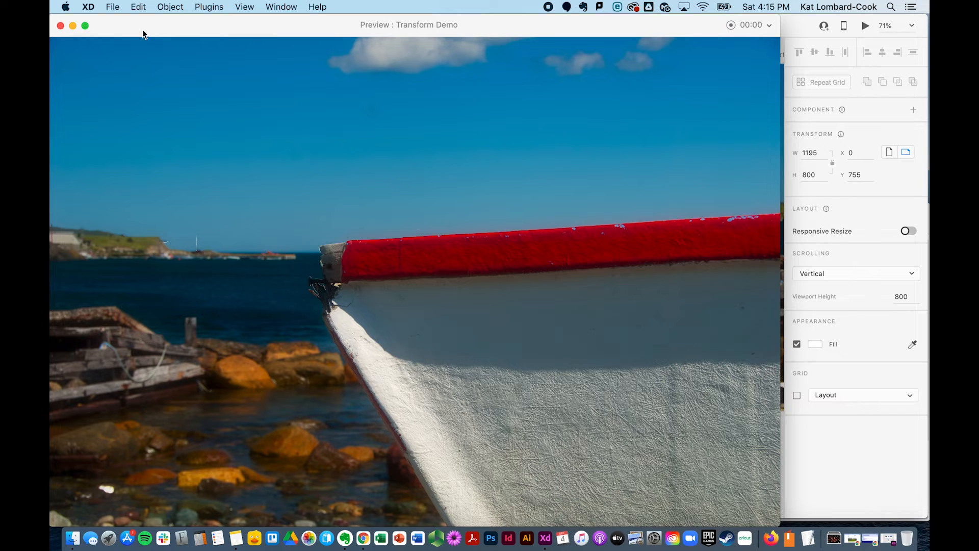
pyautogui.click(60, 26)
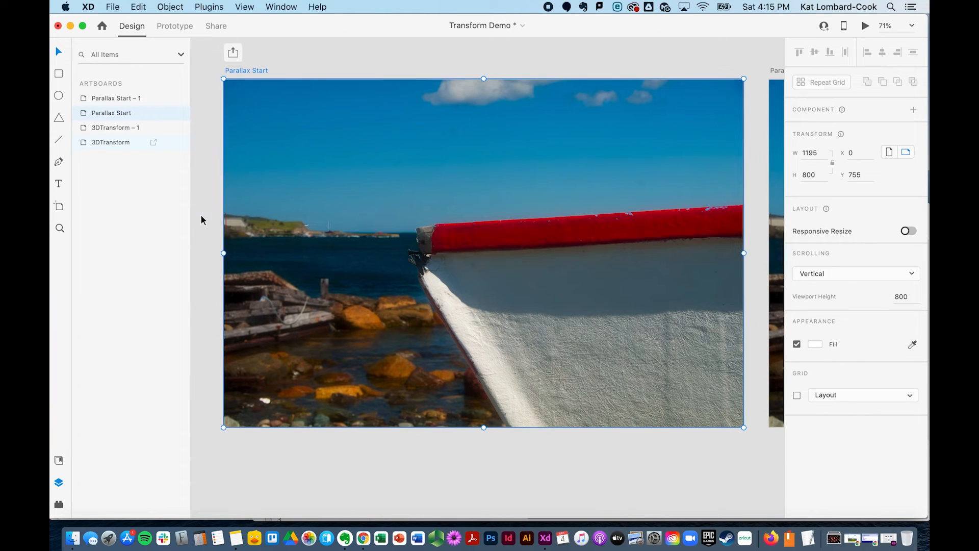
# Unlock the Beach image on both the Parallax Start and Parallax Start – 1 artboards.
pyautogui.click(315, 280)
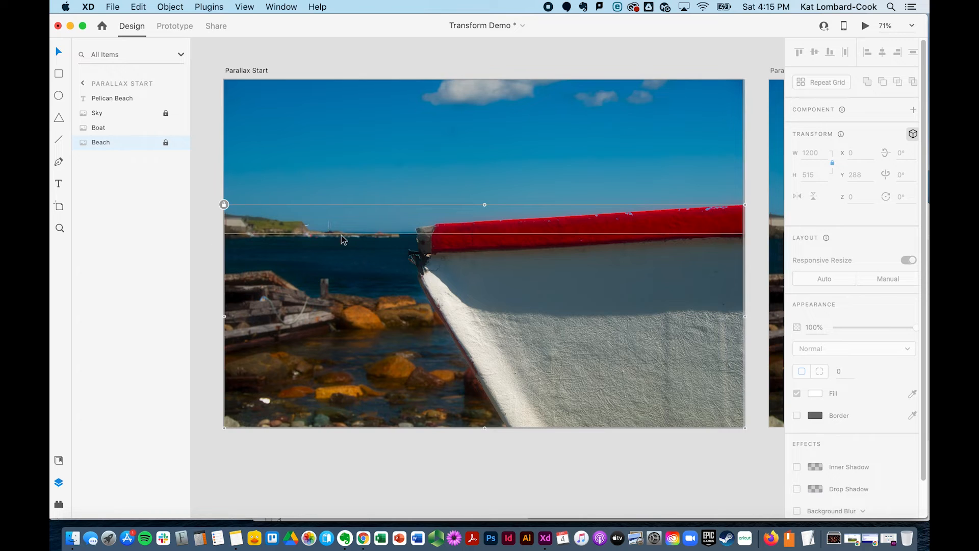
pyautogui.click(225, 204)
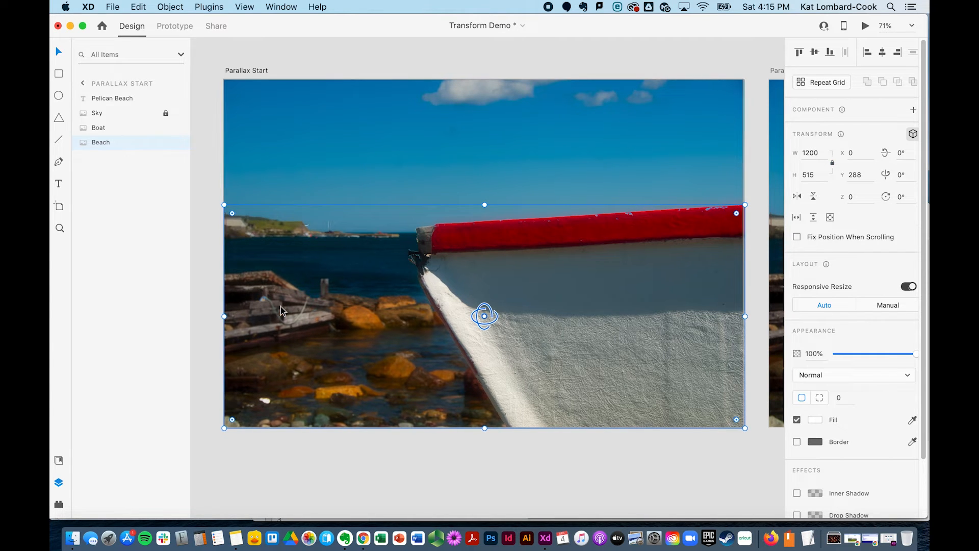
pyautogui.hscroll(5, 281, 305)
pyautogui.click(622, 267)
pyautogui.click(608, 199)
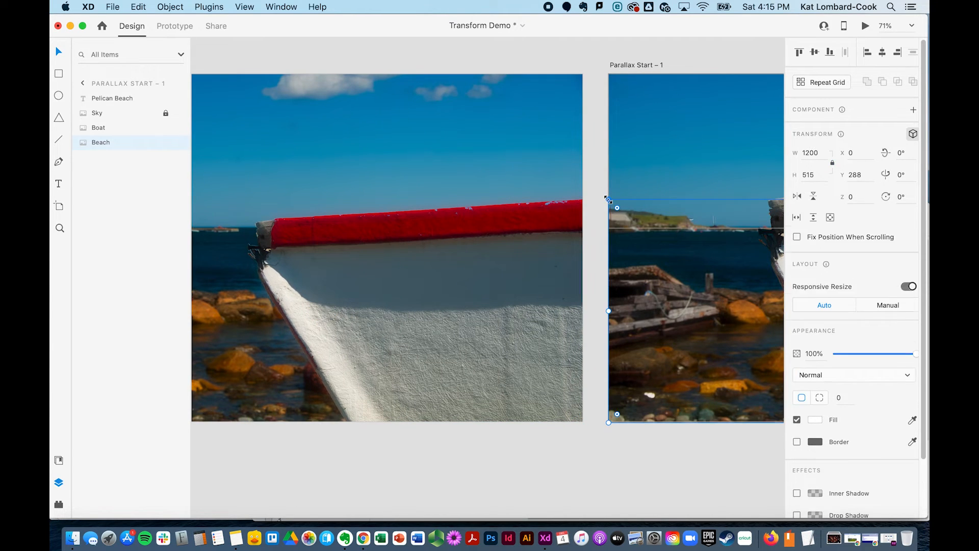
# Set the Z depth of the Beach image on the Parallax Start – 1 artboard to 20.
pyautogui.hscroll(-5, 613, 324)
pyautogui.click(316, 331)
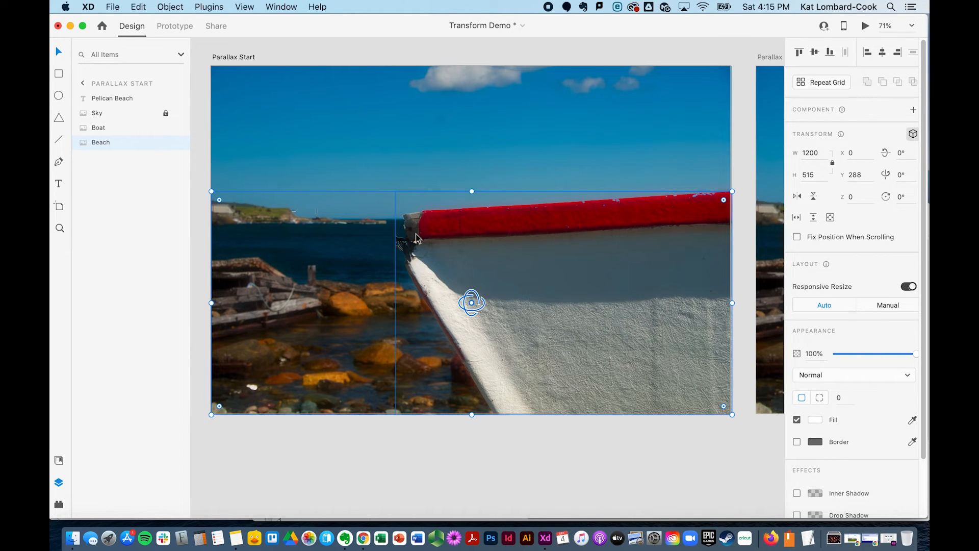
pyautogui.hscroll(5, 767, 283)
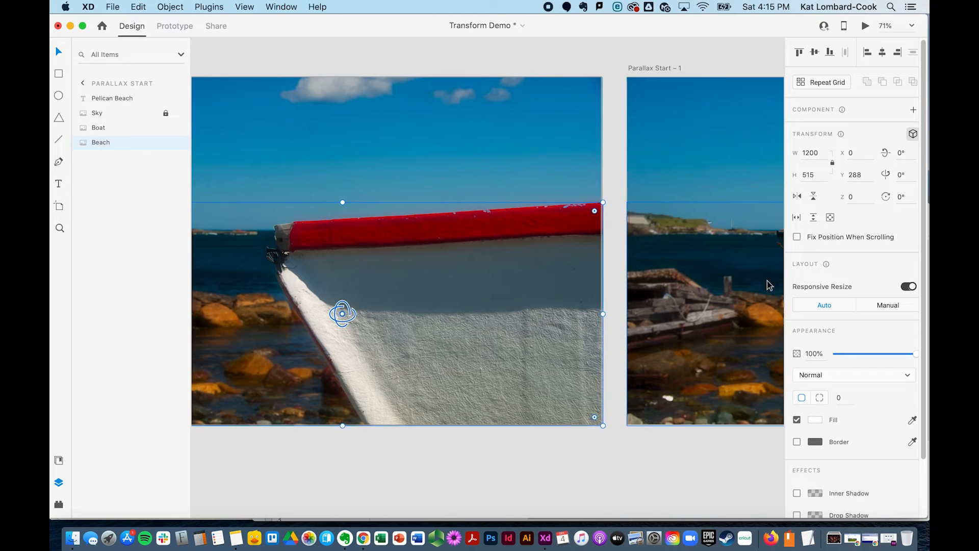
pyautogui.click(675, 288)
pyautogui.hscroll(5, 675, 286)
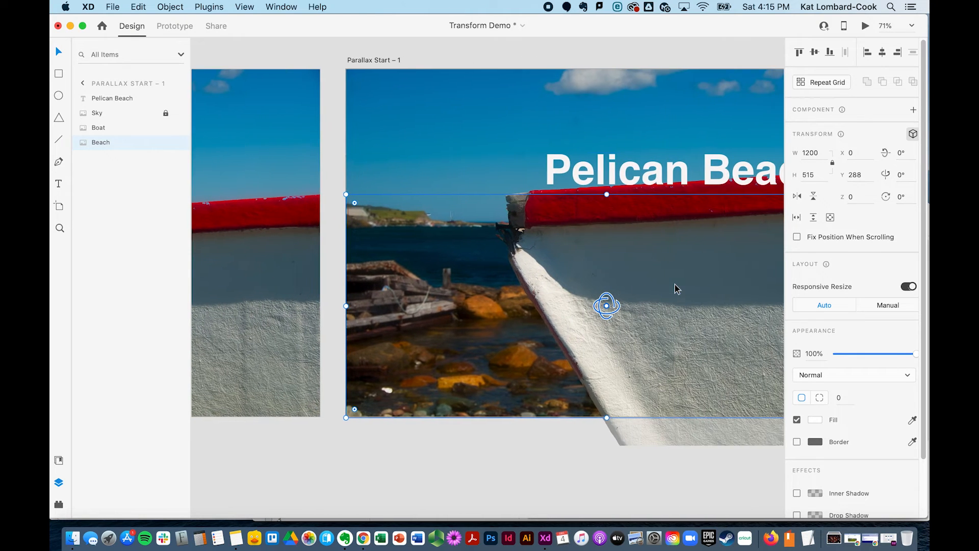
pyautogui.click(859, 196)
pyautogui.write('20')
pyautogui.press('Return')
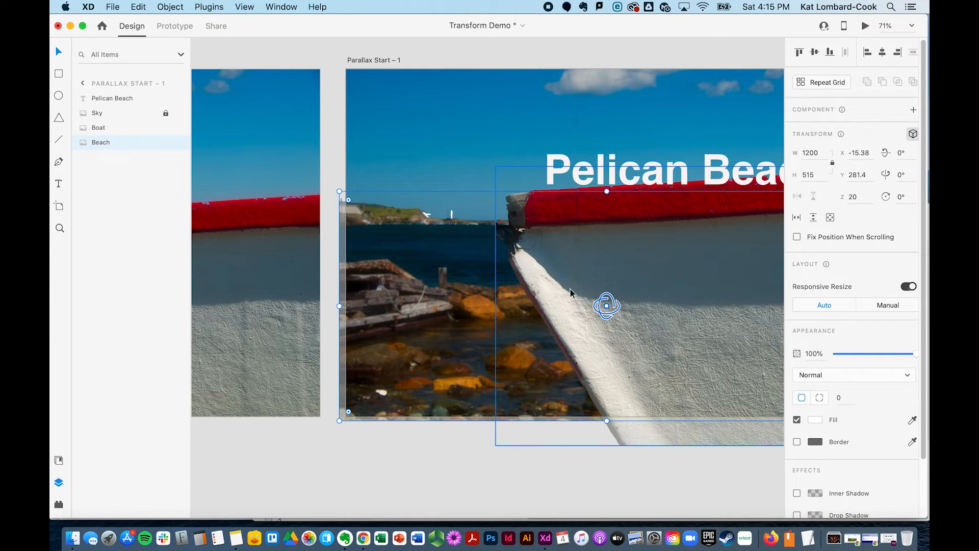
pyautogui.click(455, 448)
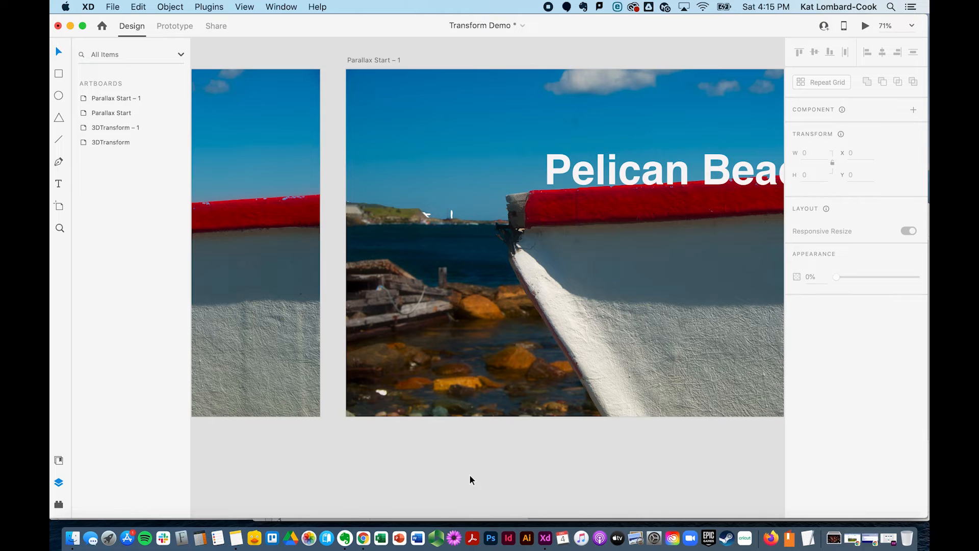
# Preview the Parallax Start artboard with the Beach depth change, trigger the transition back and forth several times, and close the preview.
pyautogui.hscroll(-10, 470, 480)
pyautogui.click(280, 80)
pyautogui.click(865, 26)
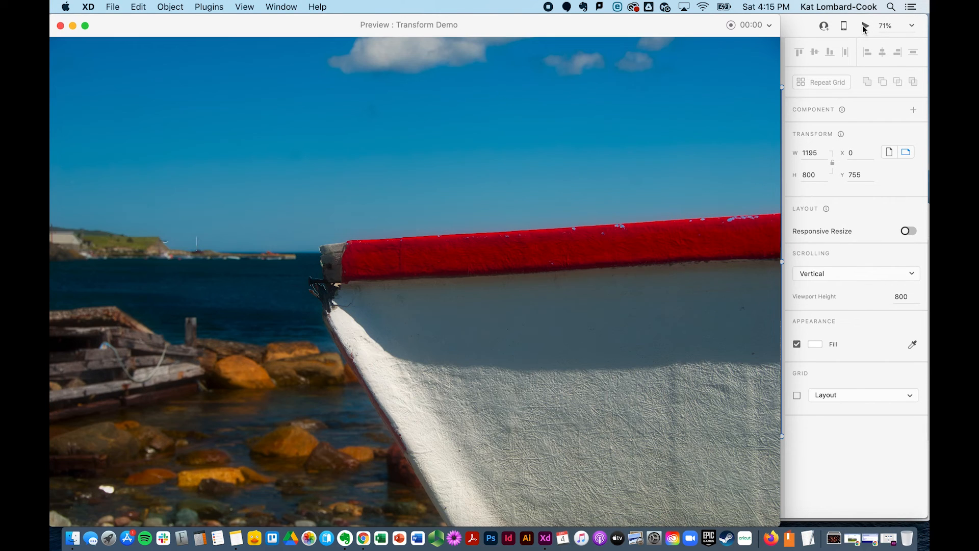
pyautogui.click(468, 186)
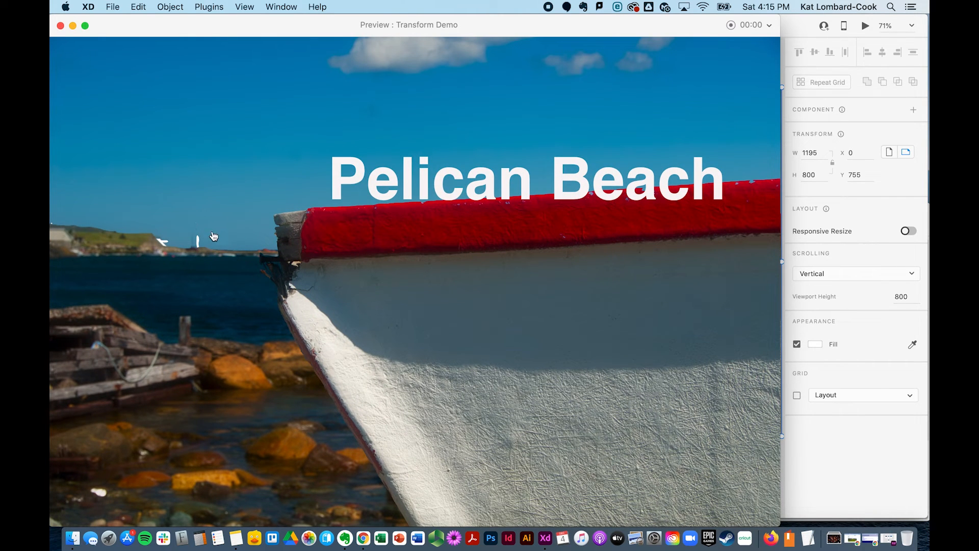
pyautogui.click(203, 287)
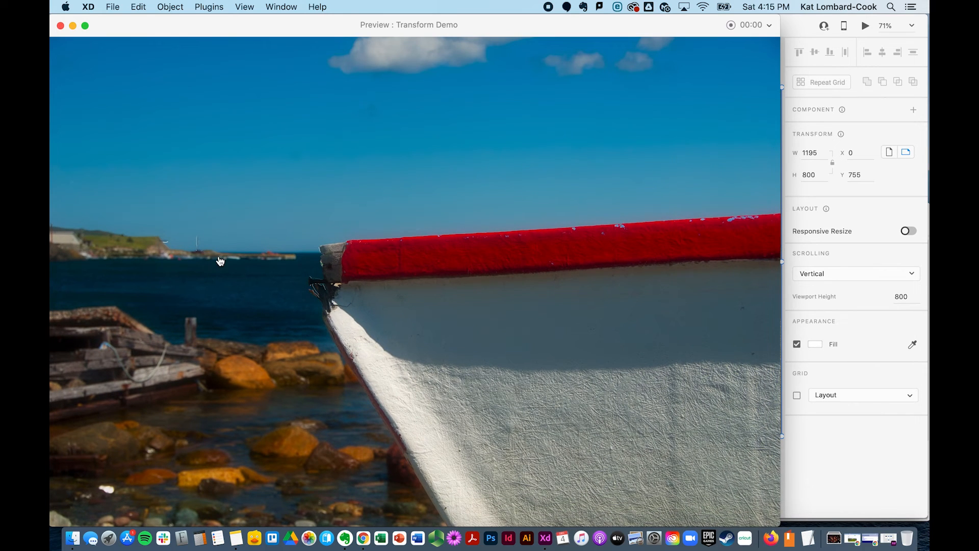
pyautogui.click(218, 262)
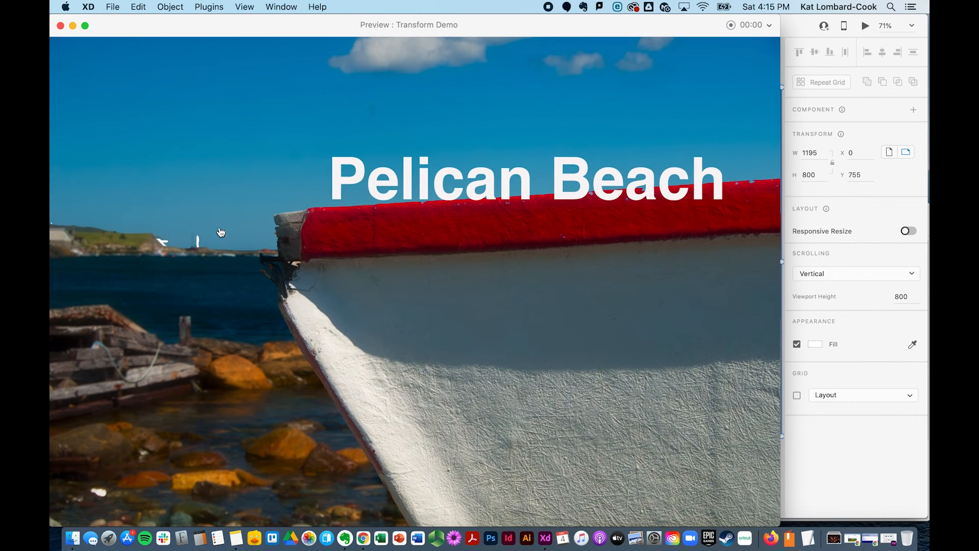
pyautogui.click(242, 303)
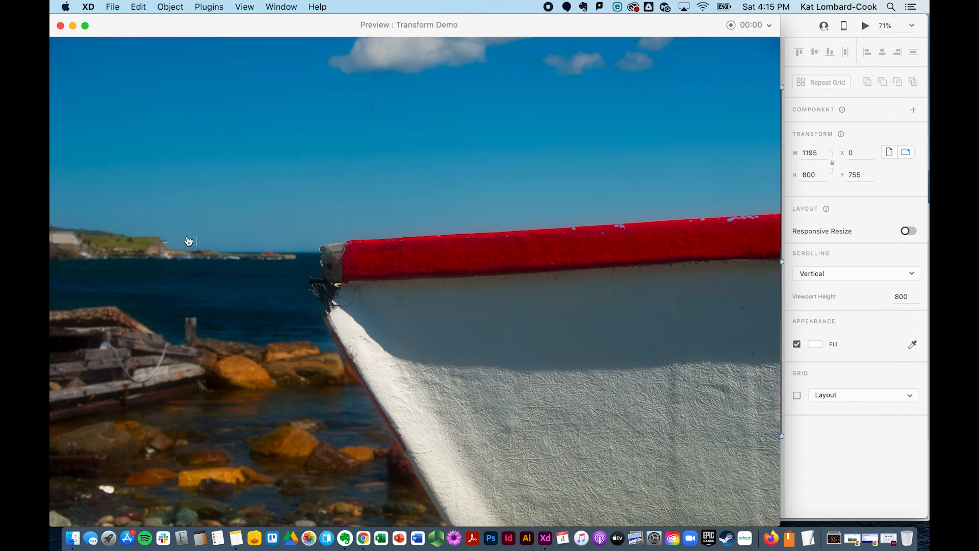
pyautogui.click(198, 281)
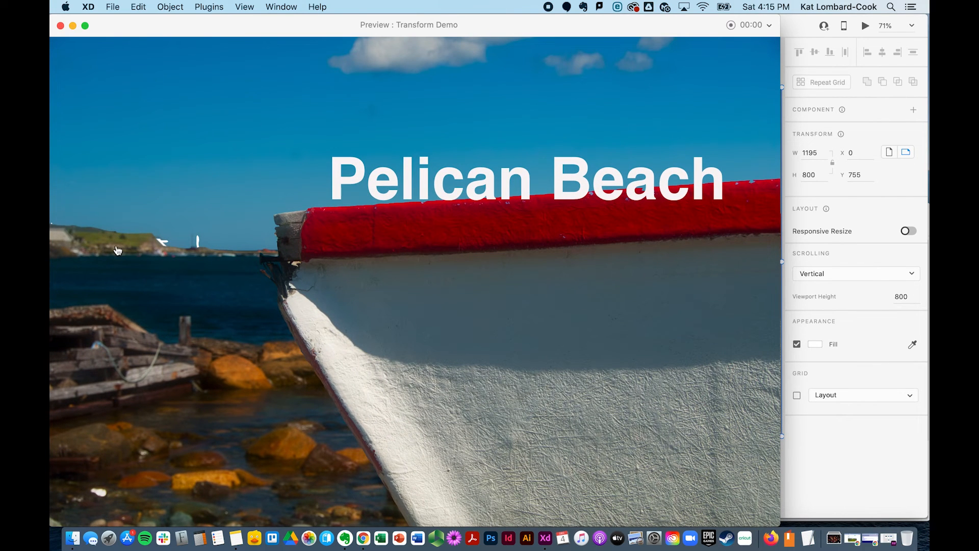
pyautogui.press('super+w')
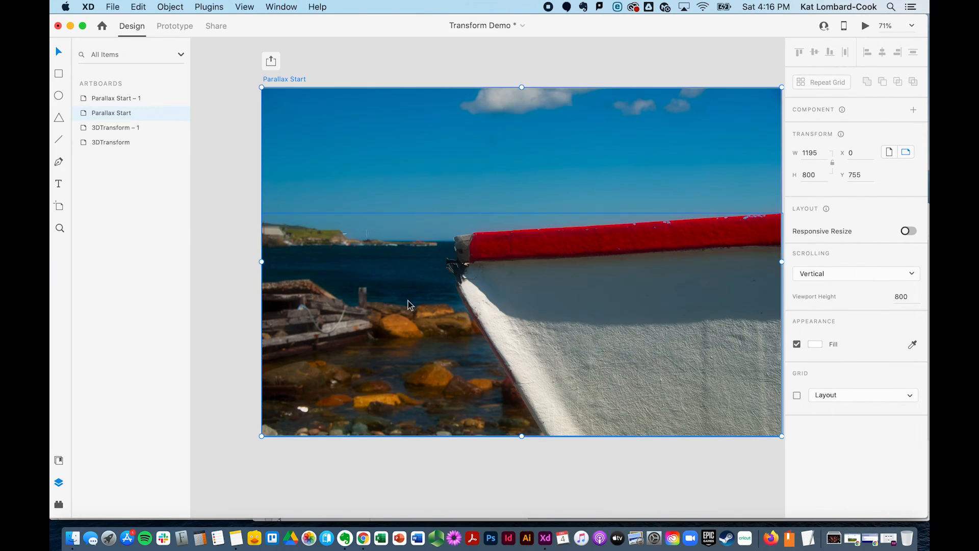
# Shift the Beach image on the Parallax Start – 1 artboard horizontally to about X -5.88, keeping its Y position.
pyautogui.hscroll(10, 408, 301)
pyautogui.click(541, 329)
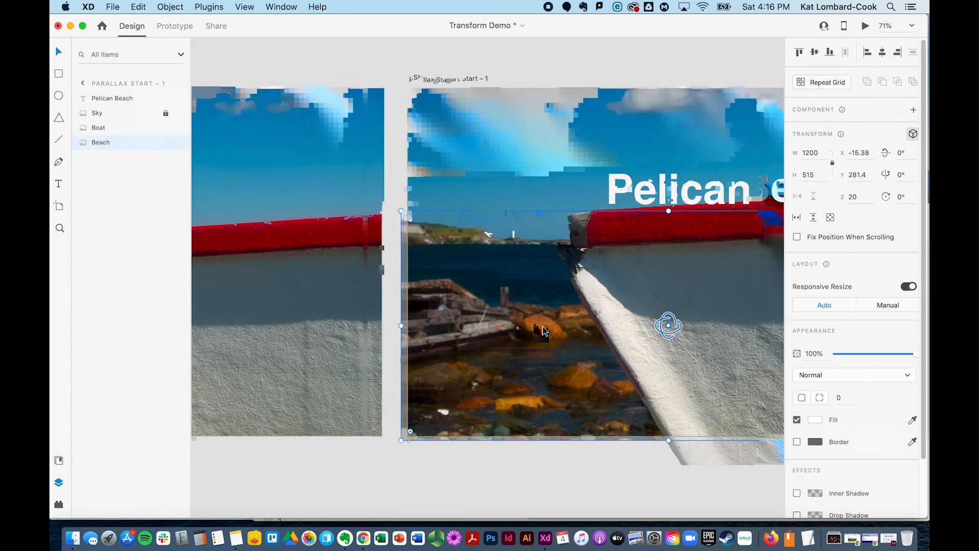
pyautogui.hscroll(5, 459, 327)
pyautogui.moveTo(381, 331); pyautogui.dragTo(367, 271)
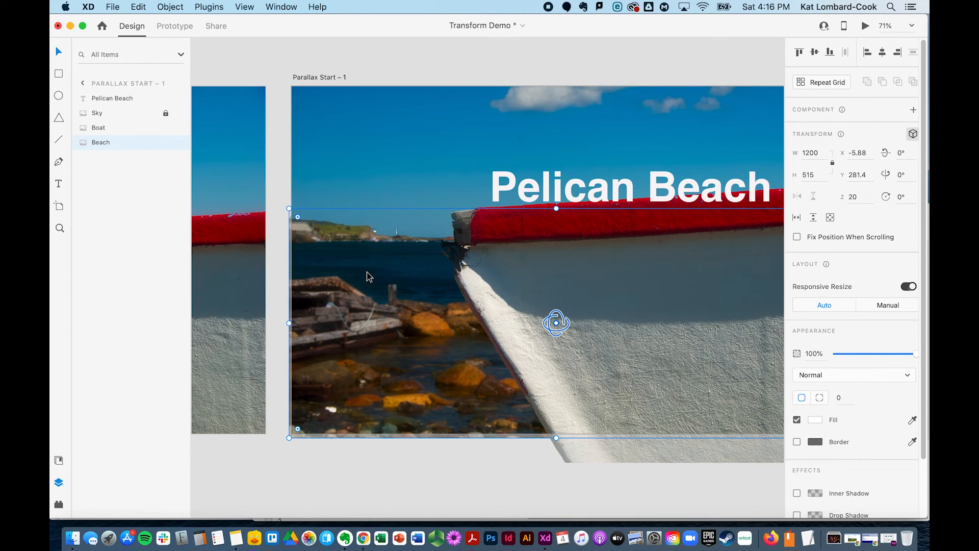
# Preview the Parallax Start artboard with the repositioned Beach image, trigger the transitions both ways, and close the preview.
pyautogui.hscroll(-15, 315, 251)
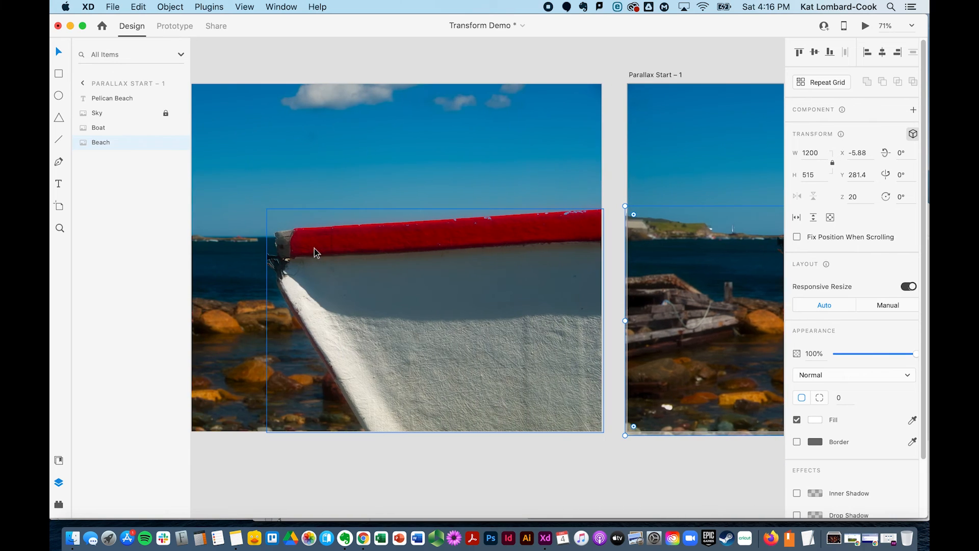
pyautogui.click(423, 77)
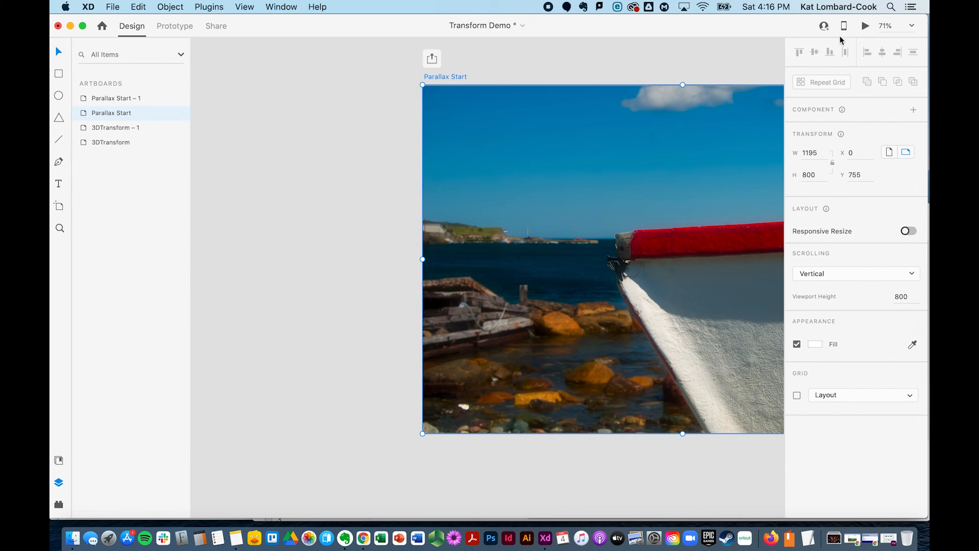
pyautogui.click(866, 26)
pyautogui.click(309, 260)
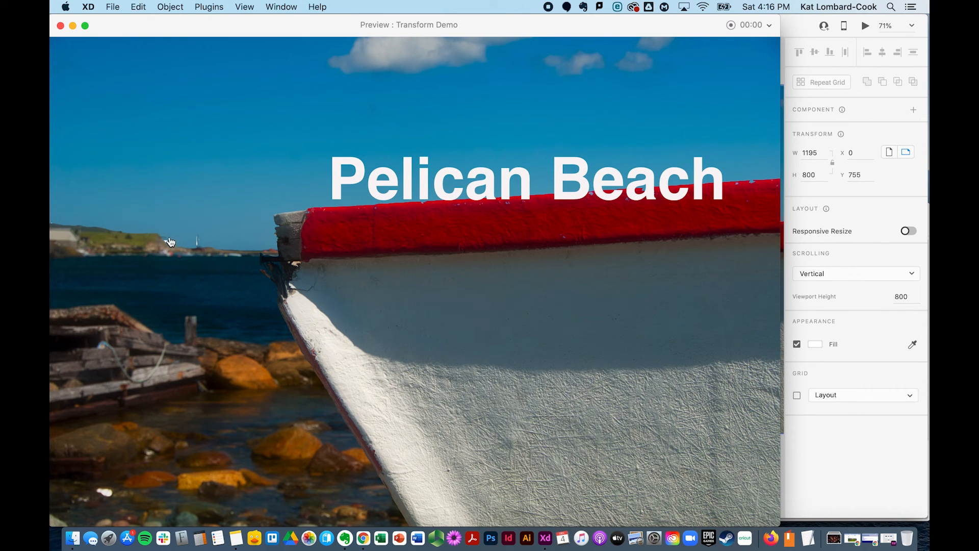
pyautogui.click(264, 279)
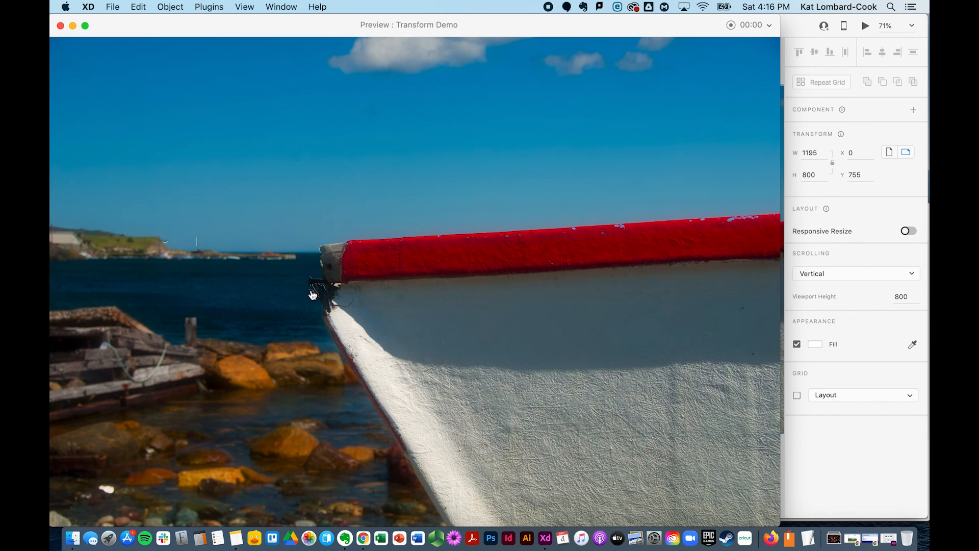
pyautogui.click(359, 277)
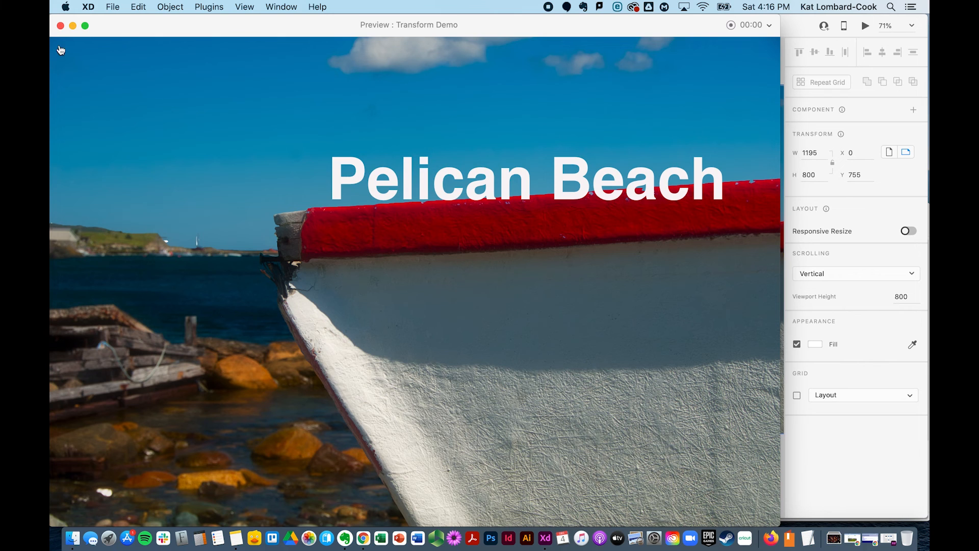
pyautogui.click(60, 26)
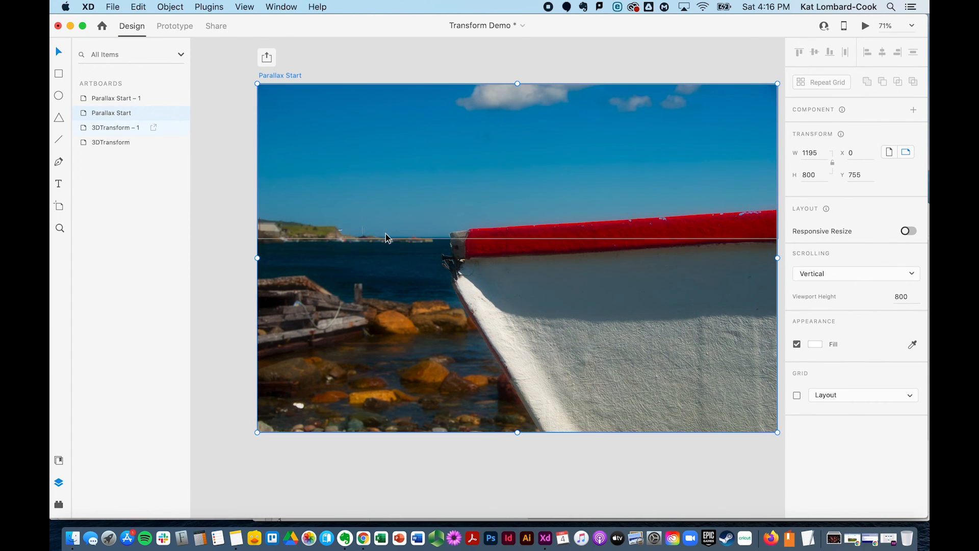
pyautogui.hscroll(3, 385, 237)
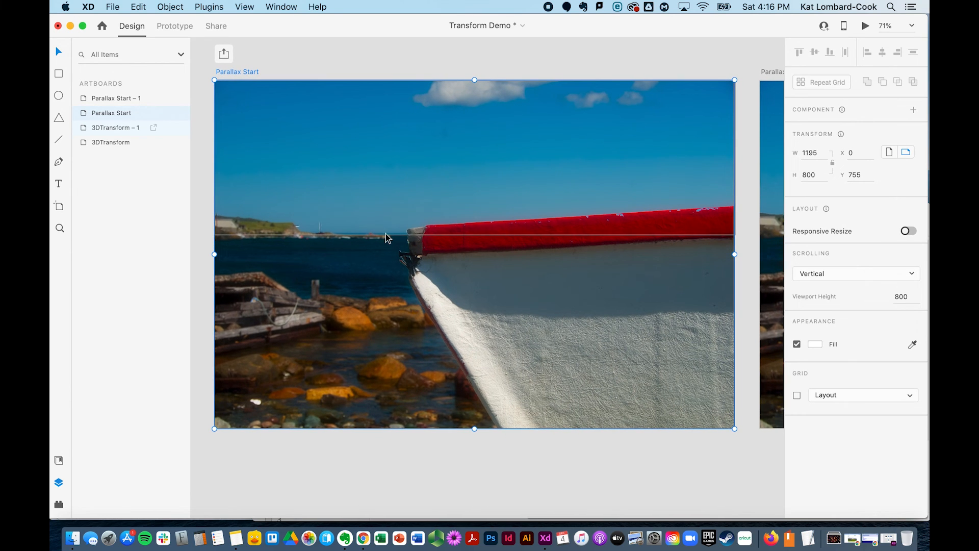